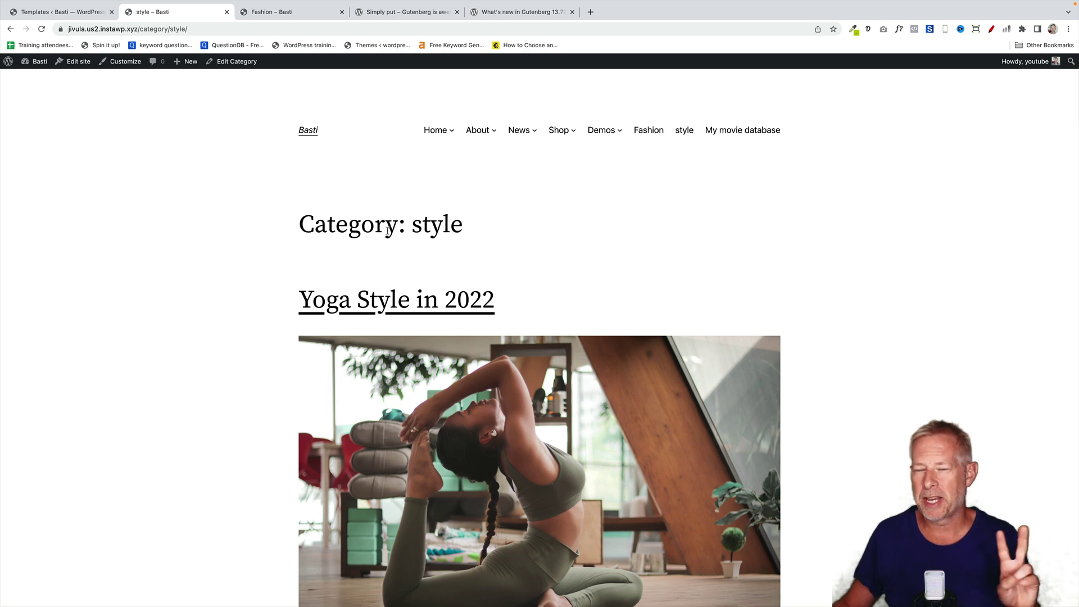
Open the Fashion category archive, scroll through its posts, then go to Site Editor > Templates
left_click_drag(388, 230, 475, 239)
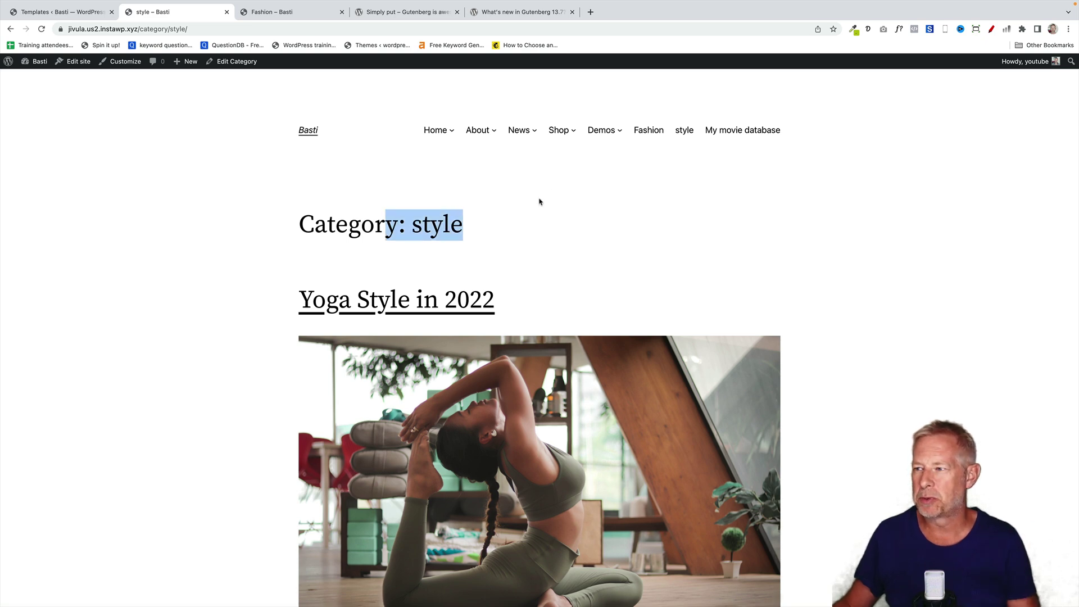
left_click(649, 131)
scroll(272, 336, "down", 3)
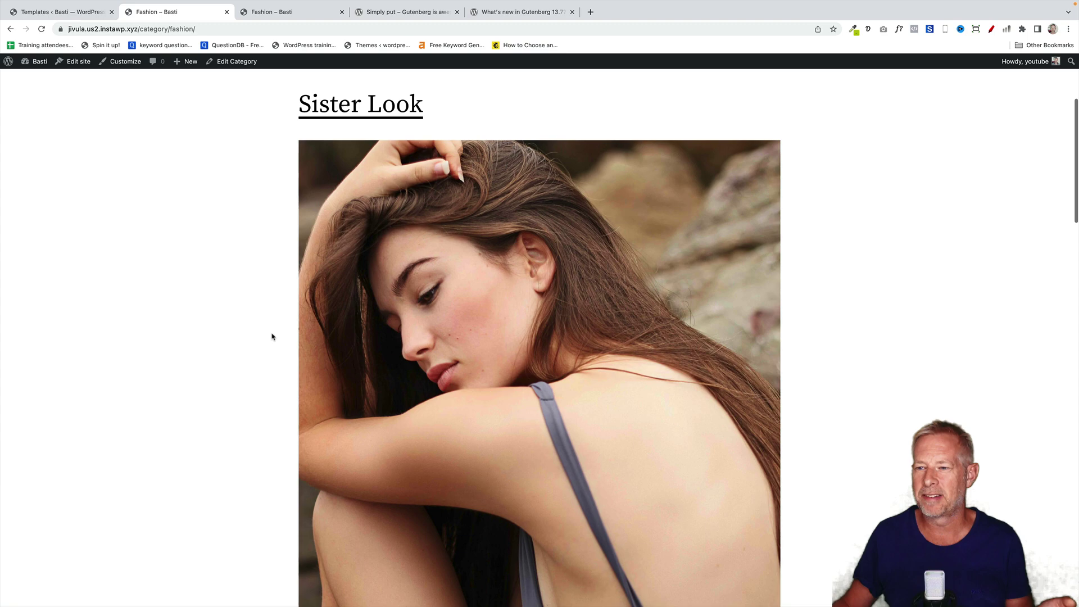
scroll(272, 336, "down", 3)
scroll(272, 336, "up", 7)
scroll(272, 336, "down", 15)
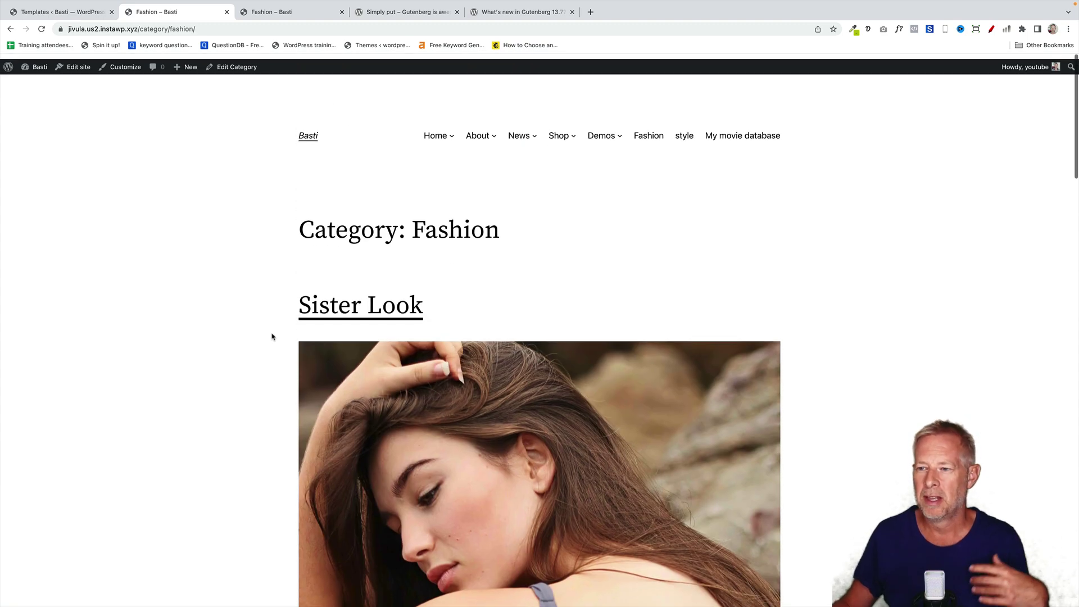
scroll(272, 336, "down", 5)
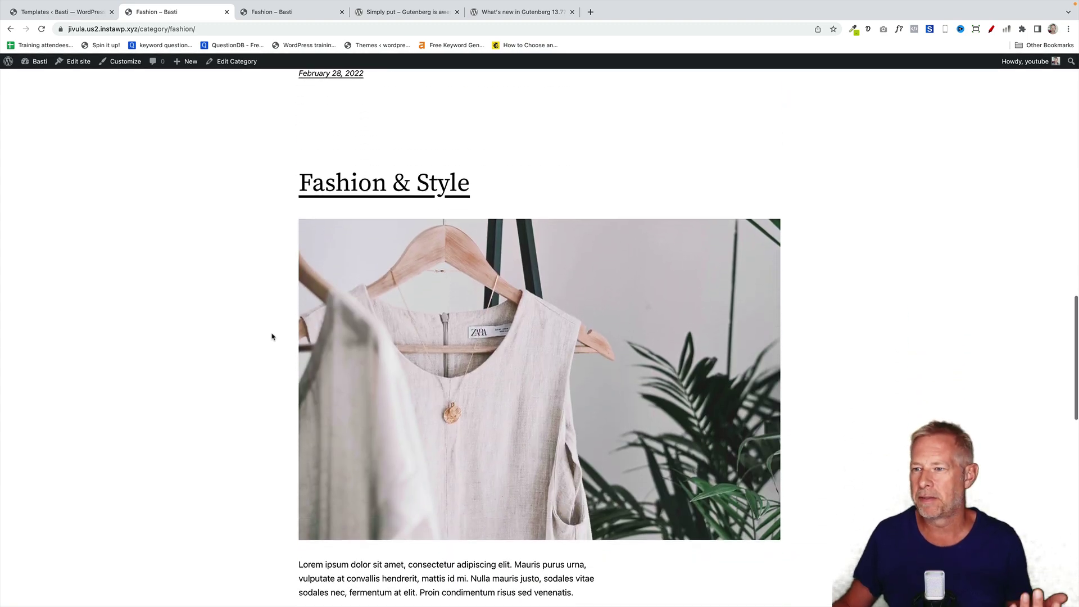
scroll(271, 335, "up", 12)
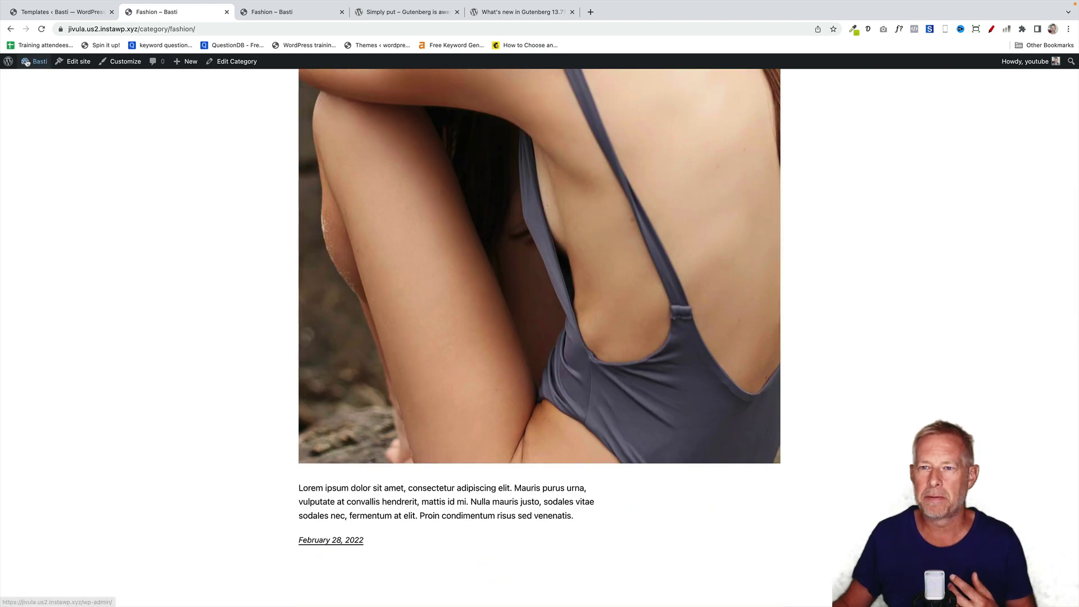
left_click(31, 89)
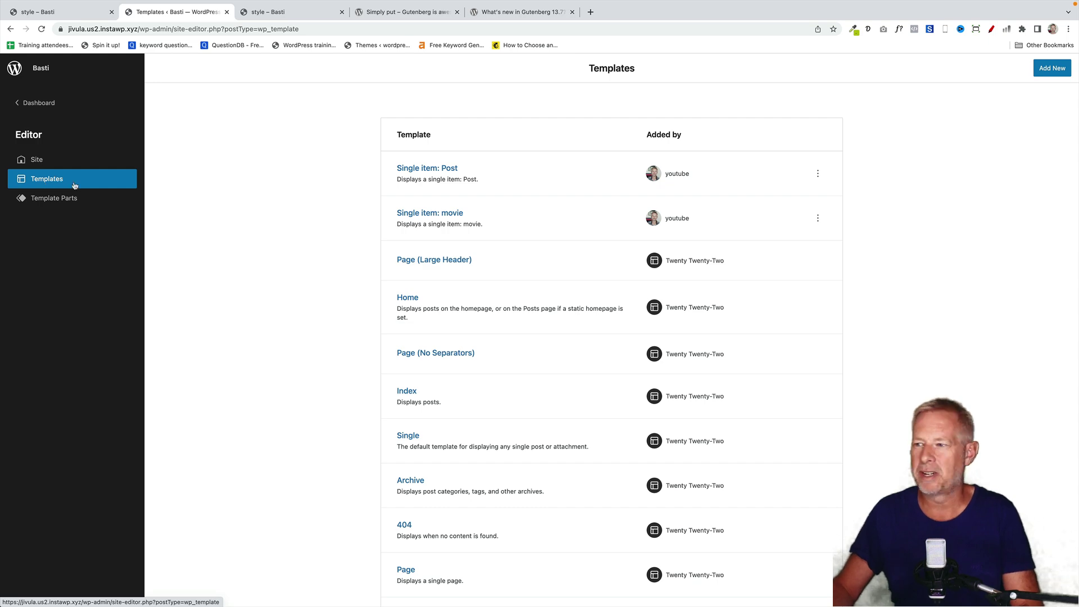
Add a new Category template set to 'Category – For a specific item'
left_click(1050, 74)
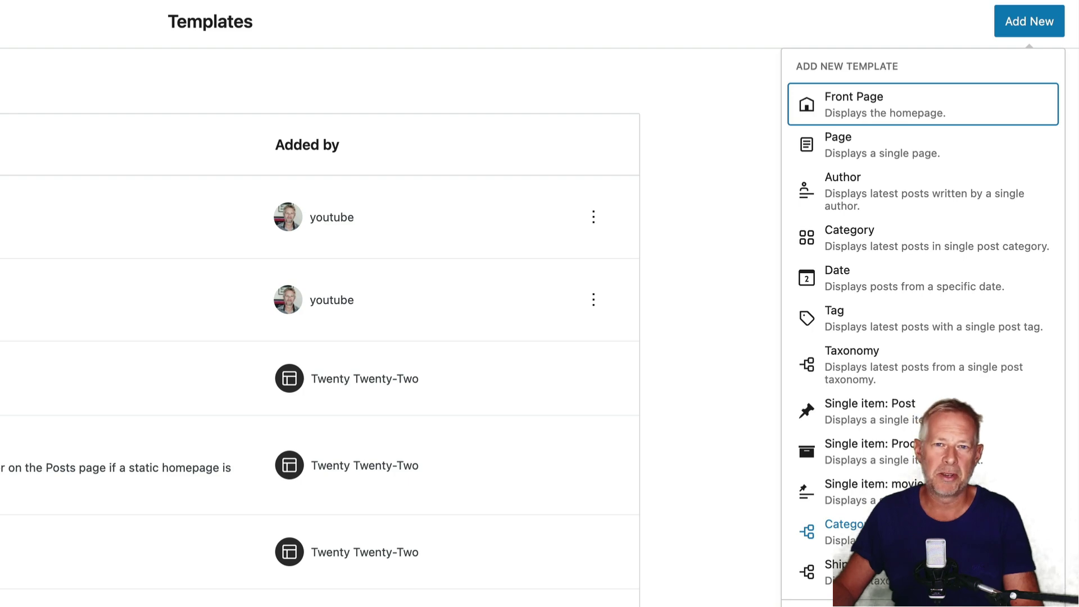
left_click(925, 246)
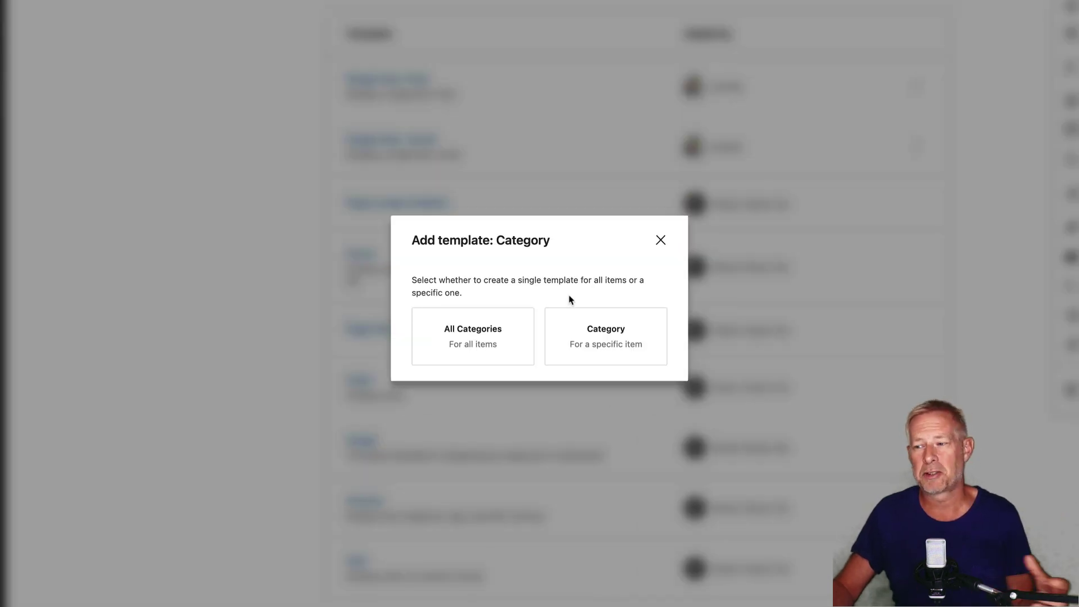
left_click(621, 332)
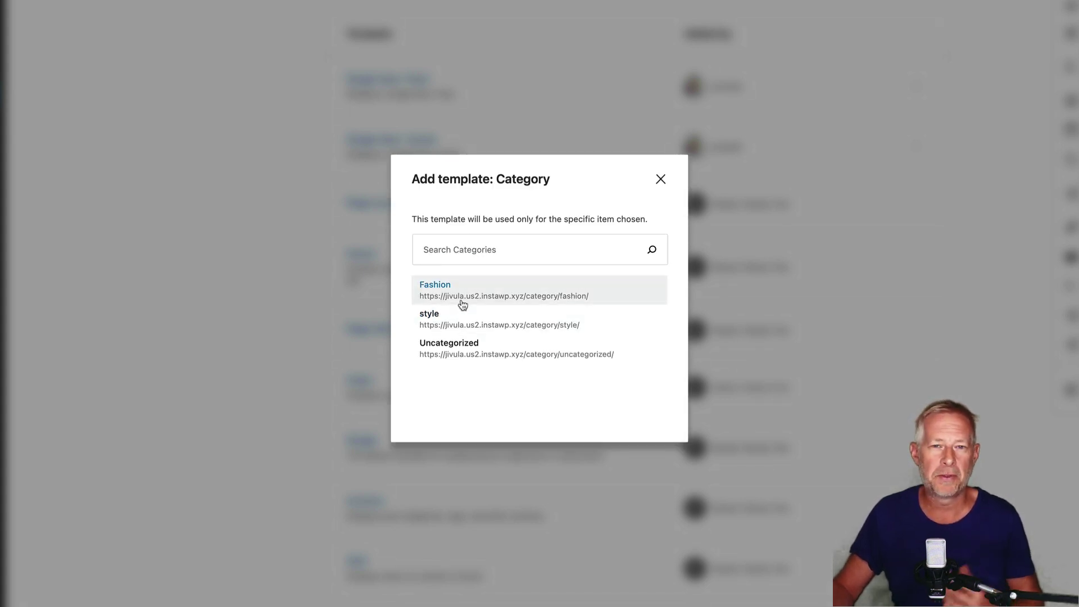
Choose Fashion as the template's category and add an empty block below the header
left_click(506, 291)
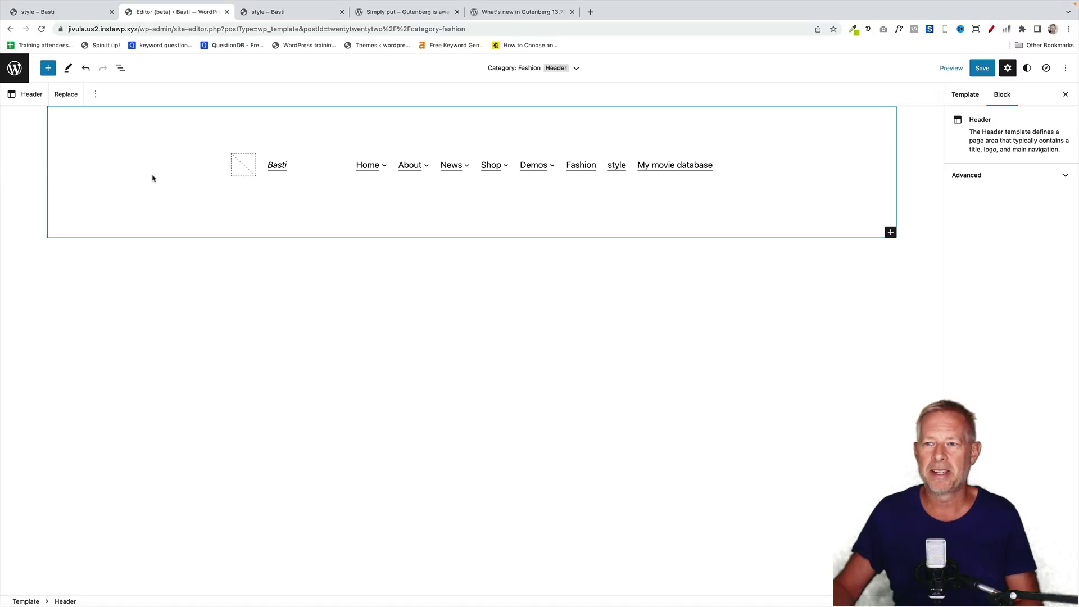
left_click(507, 258)
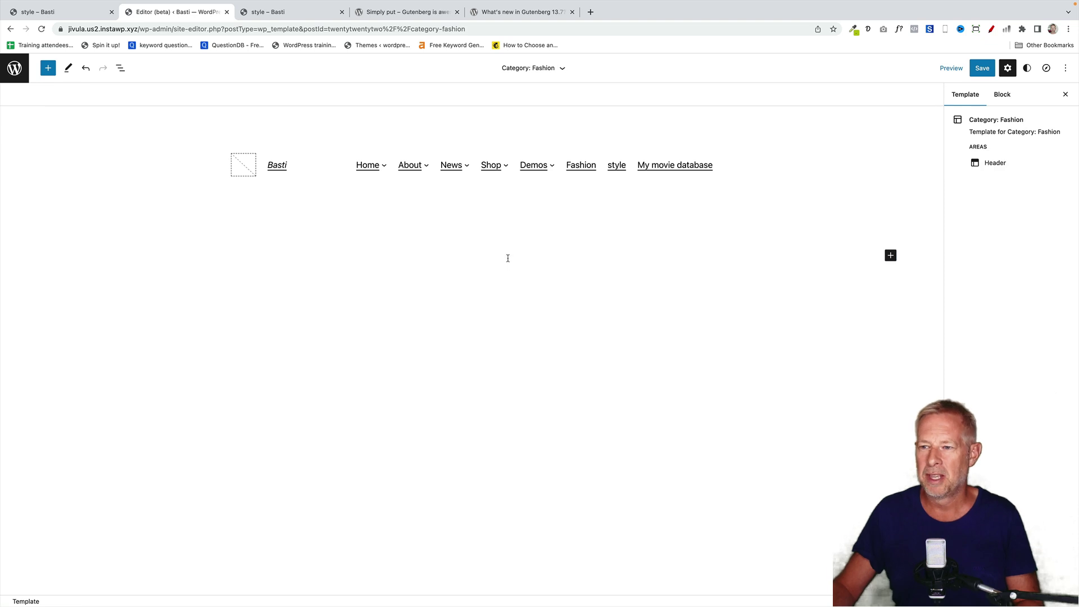
left_click(508, 257)
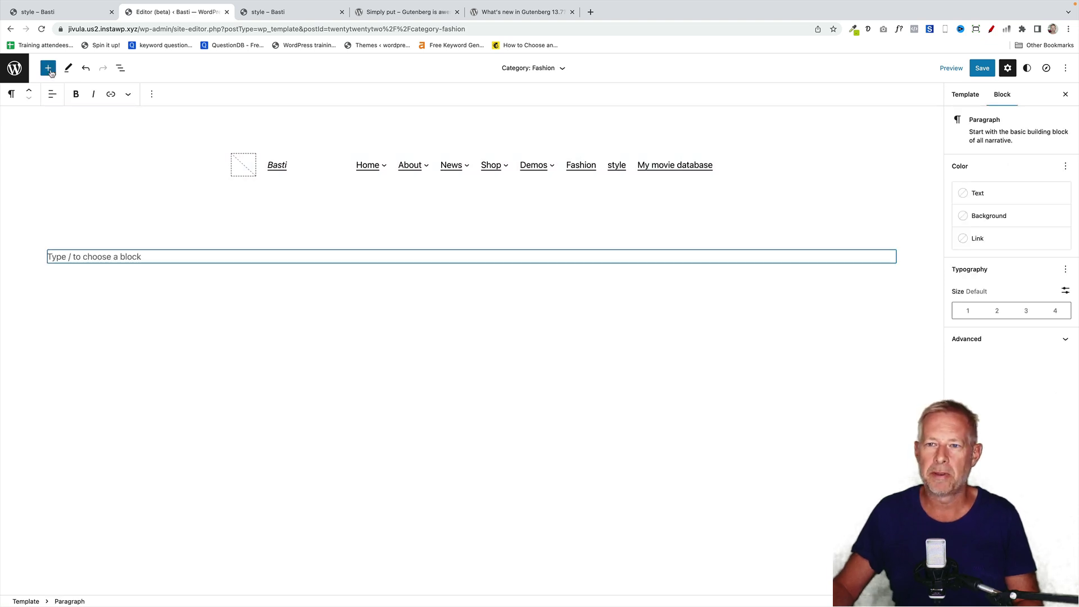
Insert the Featured posts pattern from the Query patterns category
left_click(48, 68)
left_click(101, 125)
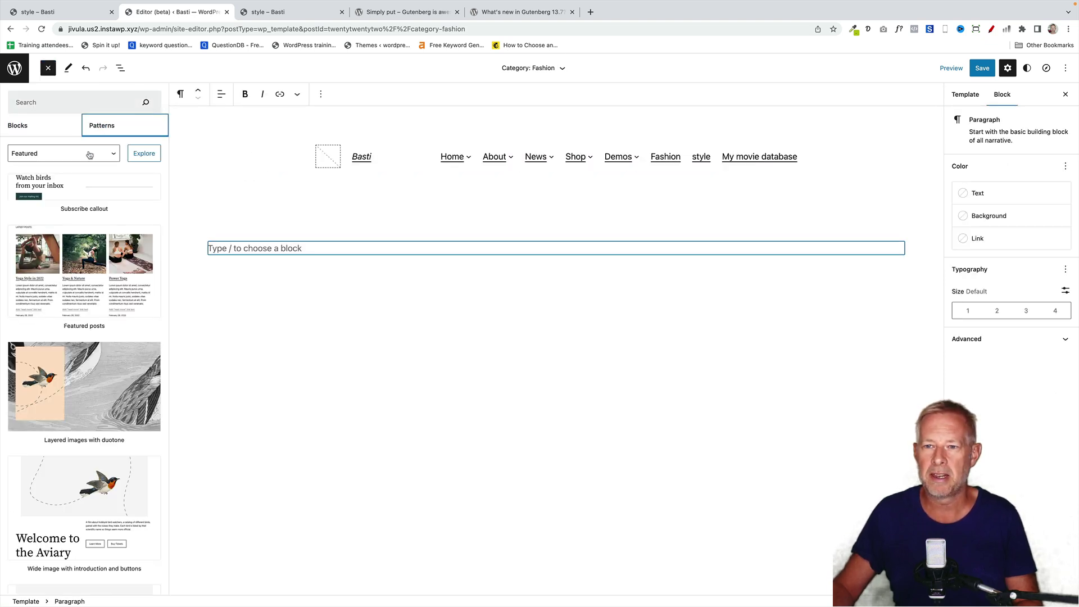
left_click(62, 153)
left_click(68, 186)
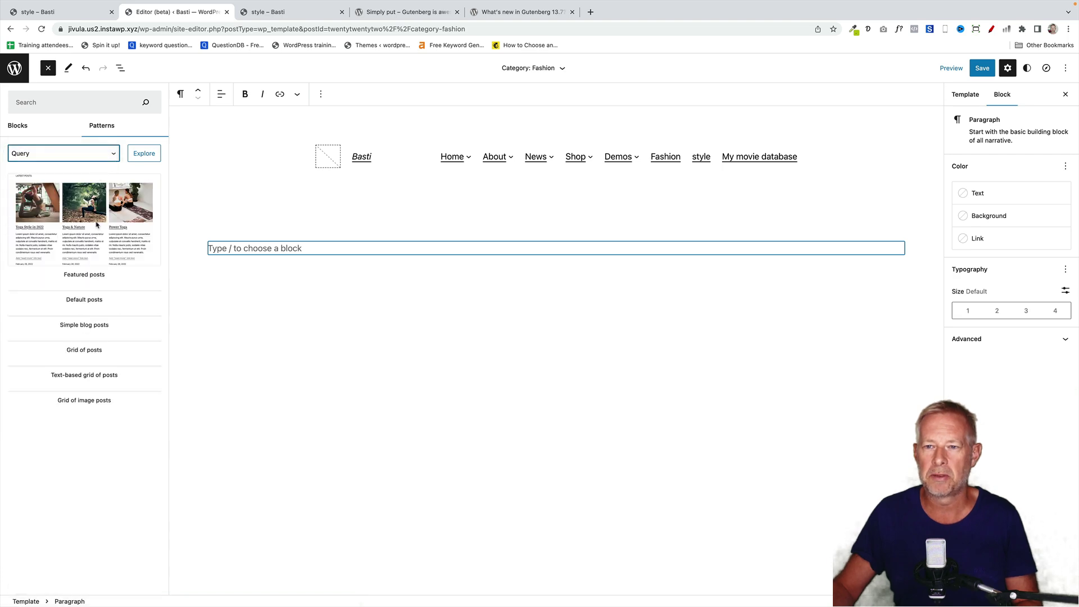
left_click(73, 220)
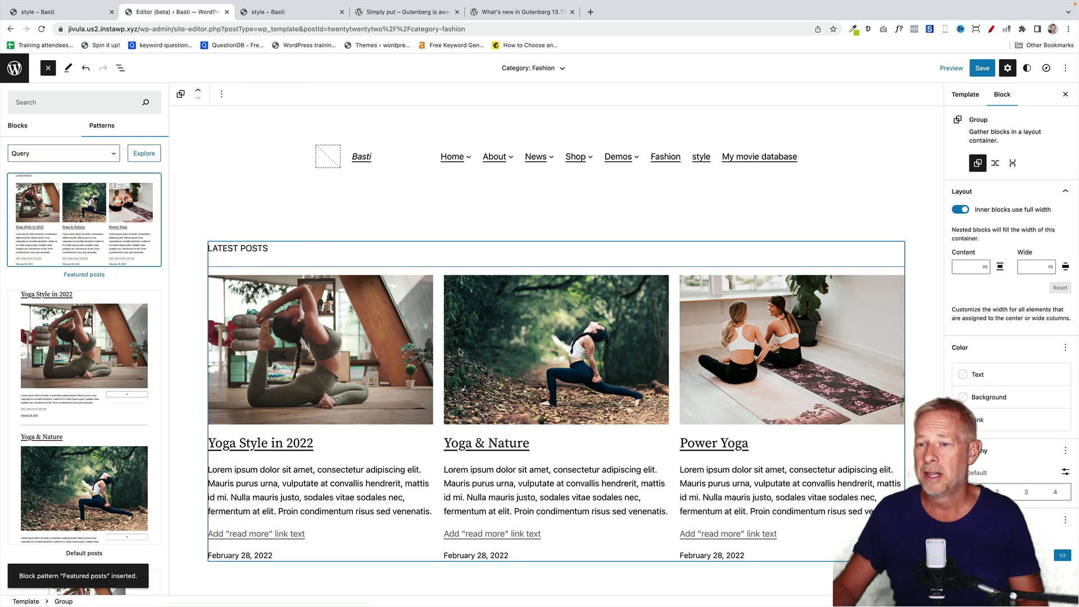
key("Escape")
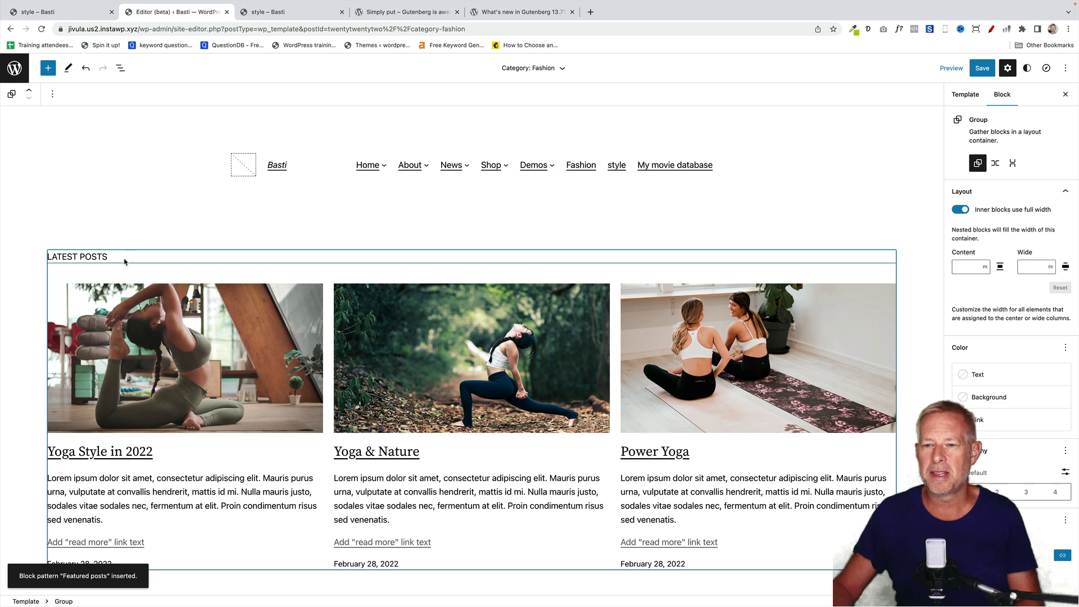
scroll(1006, 338, "down", 4)
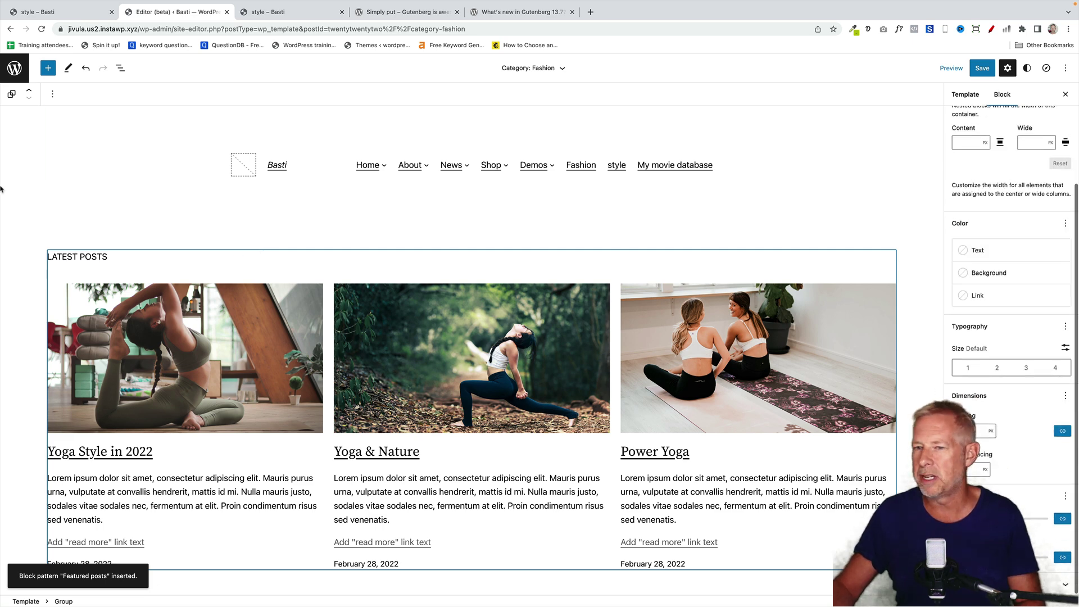
Filter the Query Loop's posts to the Fashion category
left_click(120, 68)
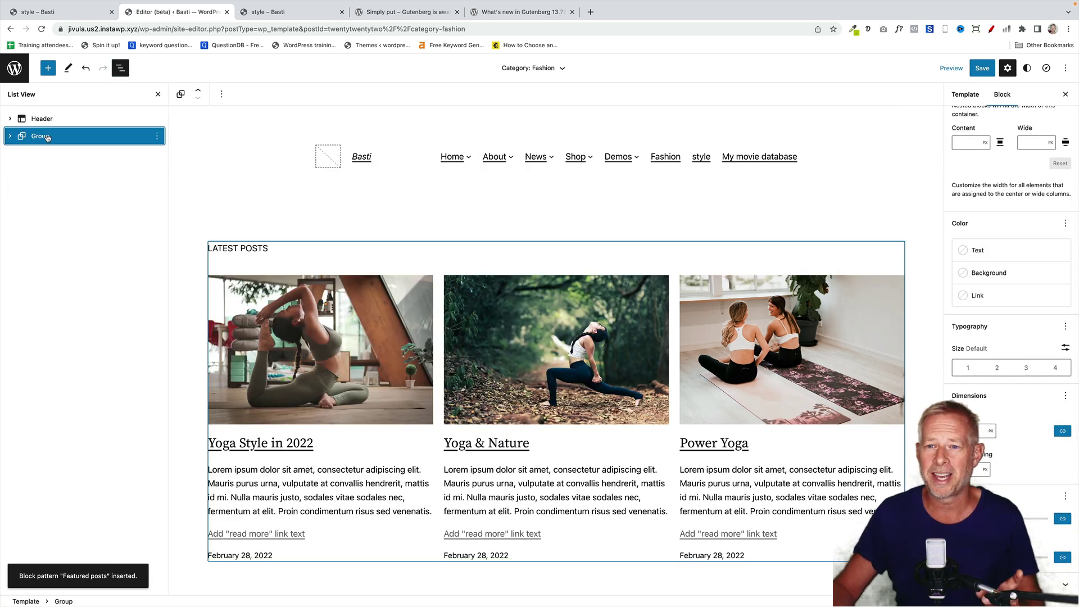
left_click(11, 137)
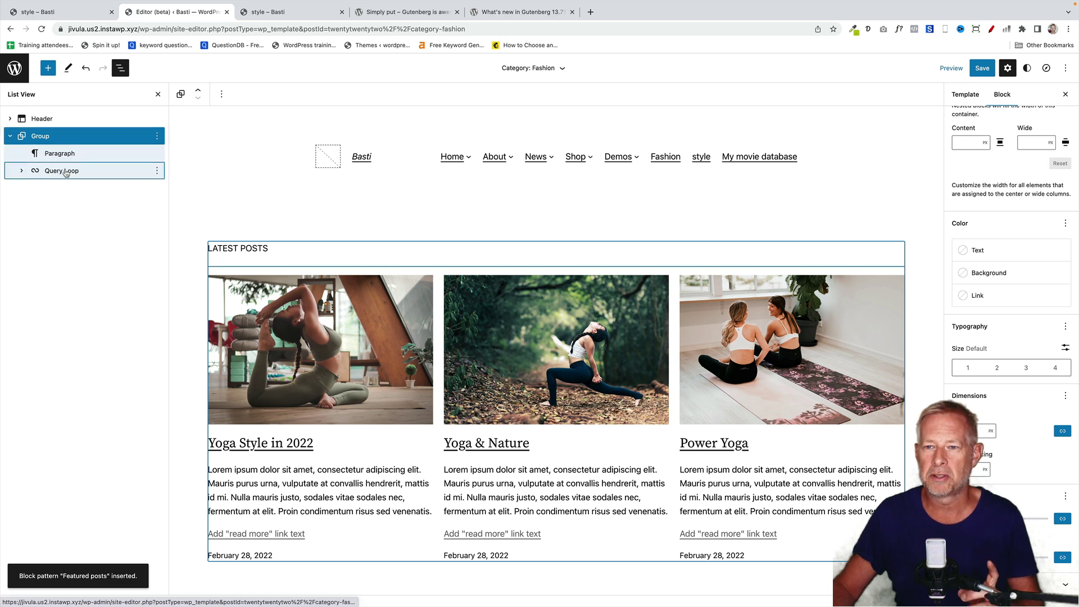
left_click(57, 170)
scroll(995, 378, "down", 8)
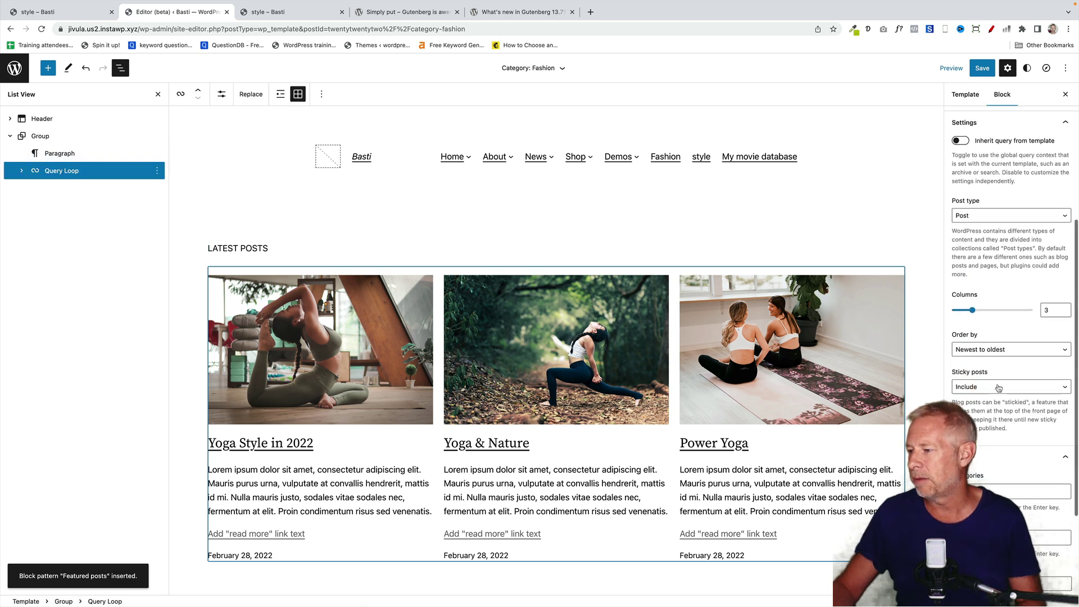
left_click(991, 440)
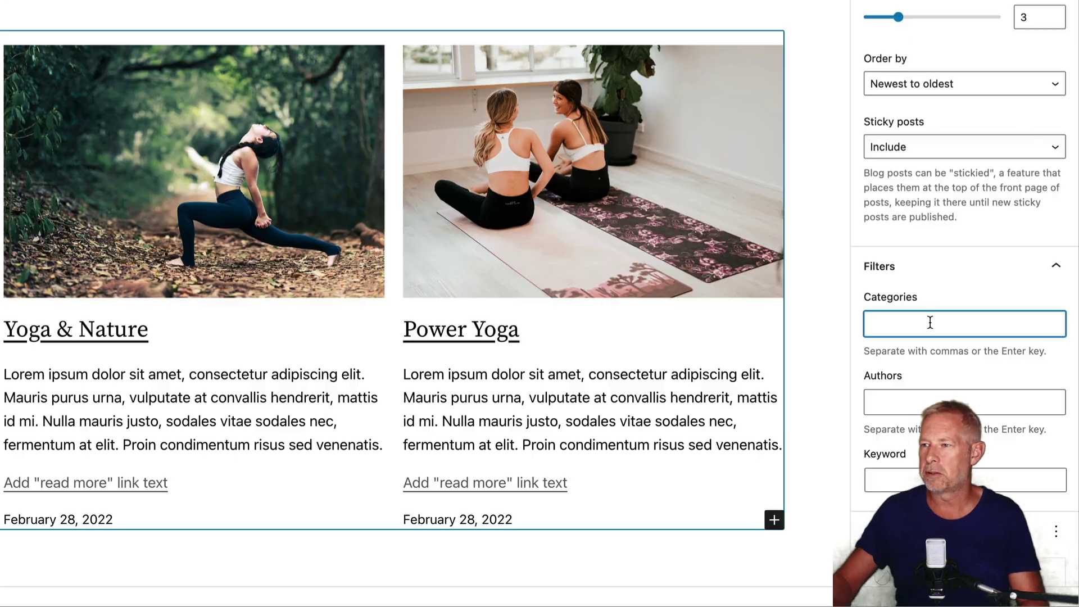
type("fas")
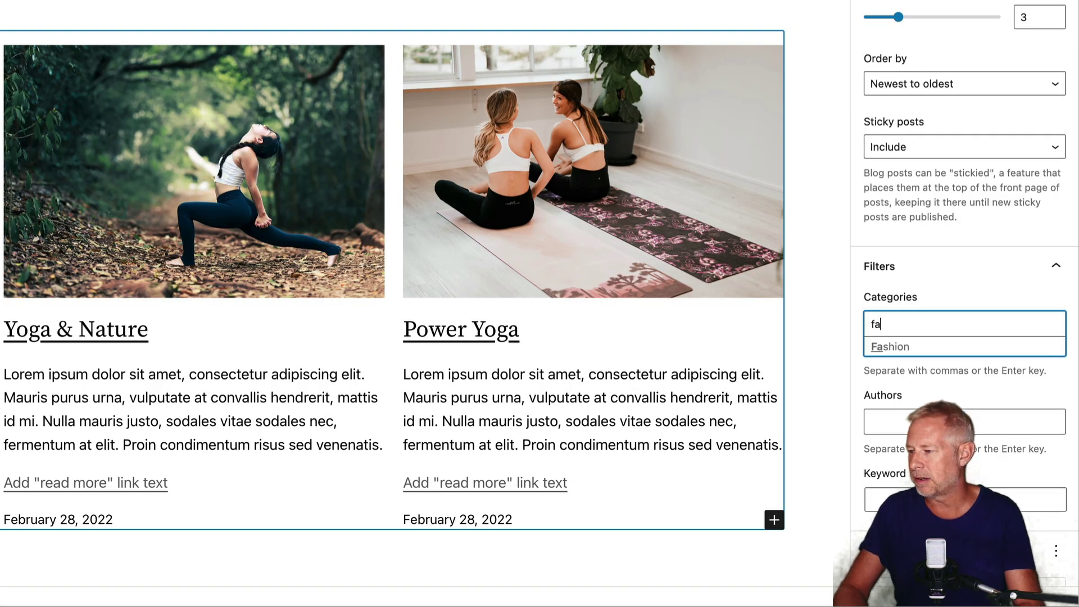
left_click(911, 347)
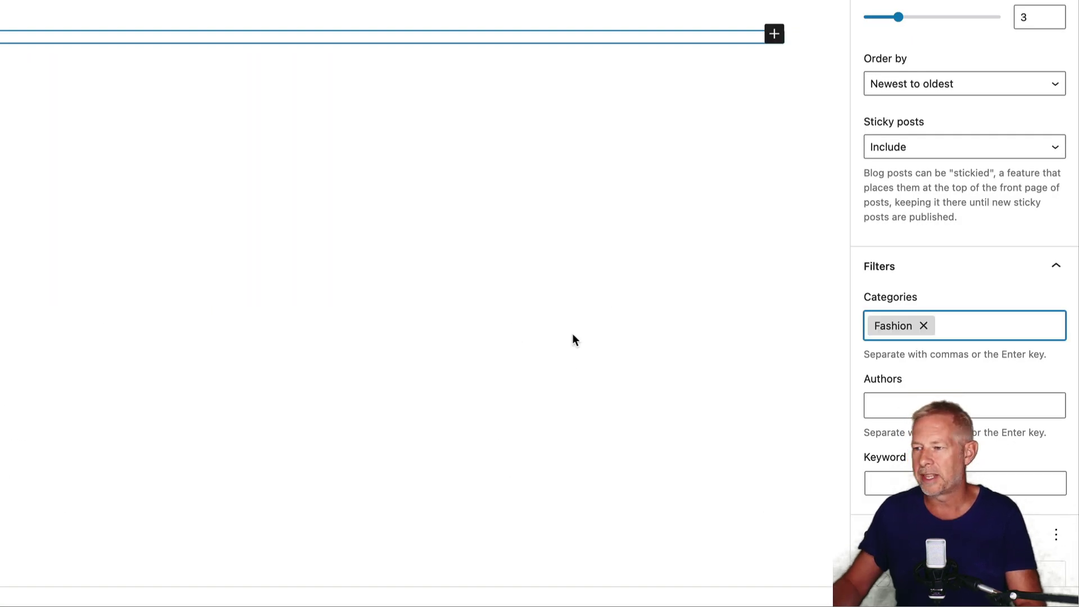
Change the section title from LATEST POSTS to FASHION POSTS
scroll(56, 306, "down", 1)
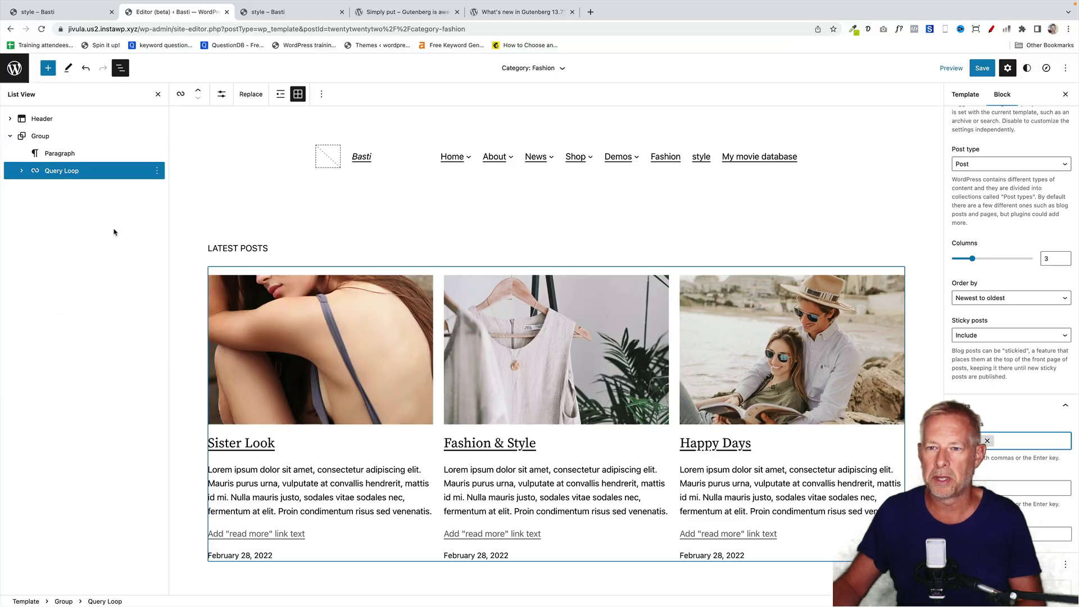
double_click(220, 248)
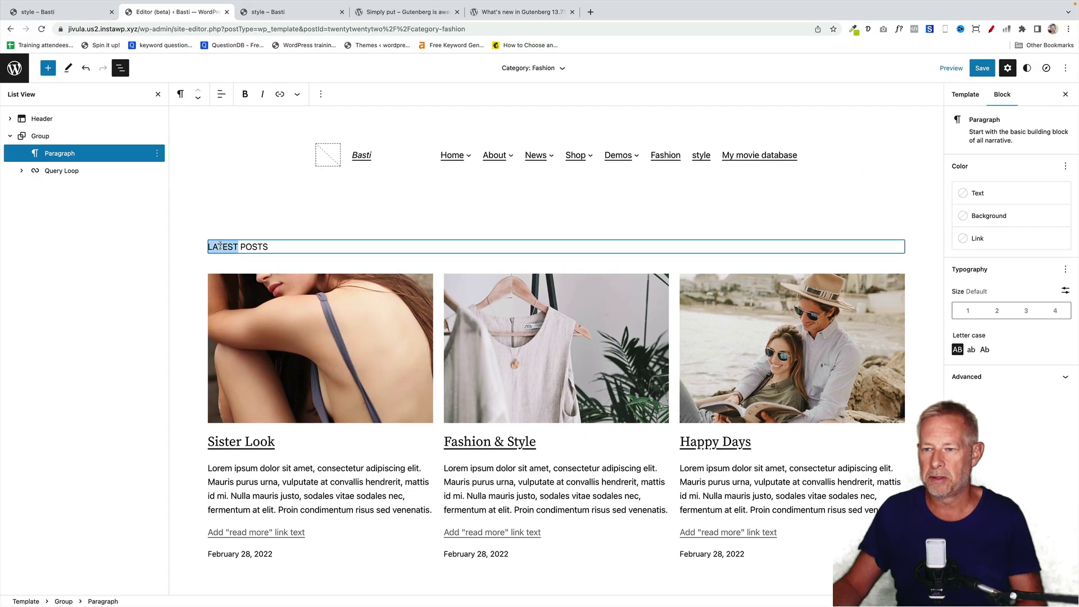
type("FAS")
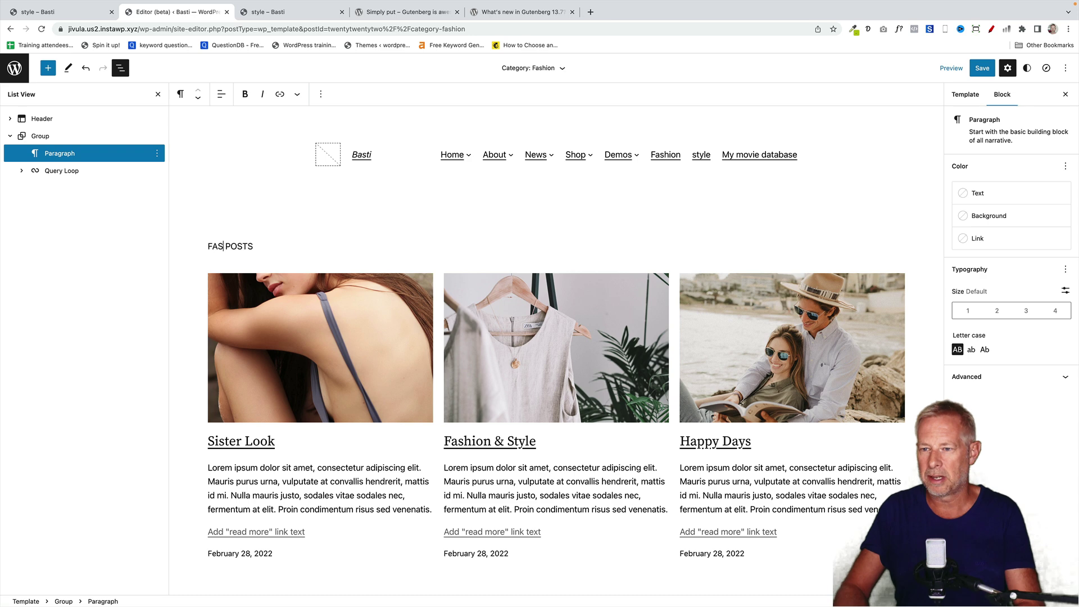
type("HION")
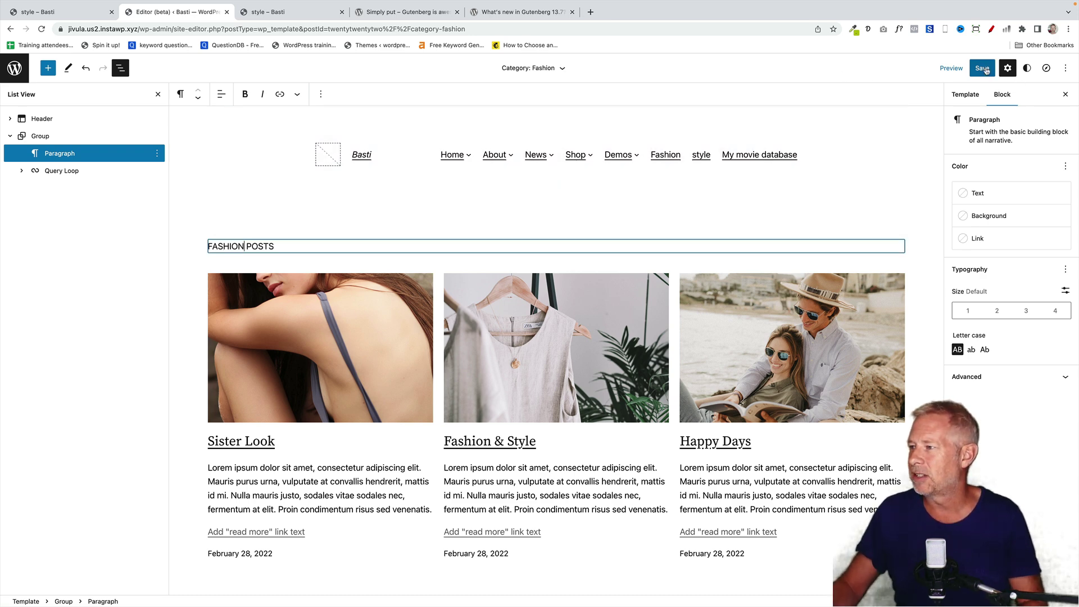
Save the template and switch to the live site's home page tab
left_click(982, 68)
left_click(978, 68)
left_click(293, 12)
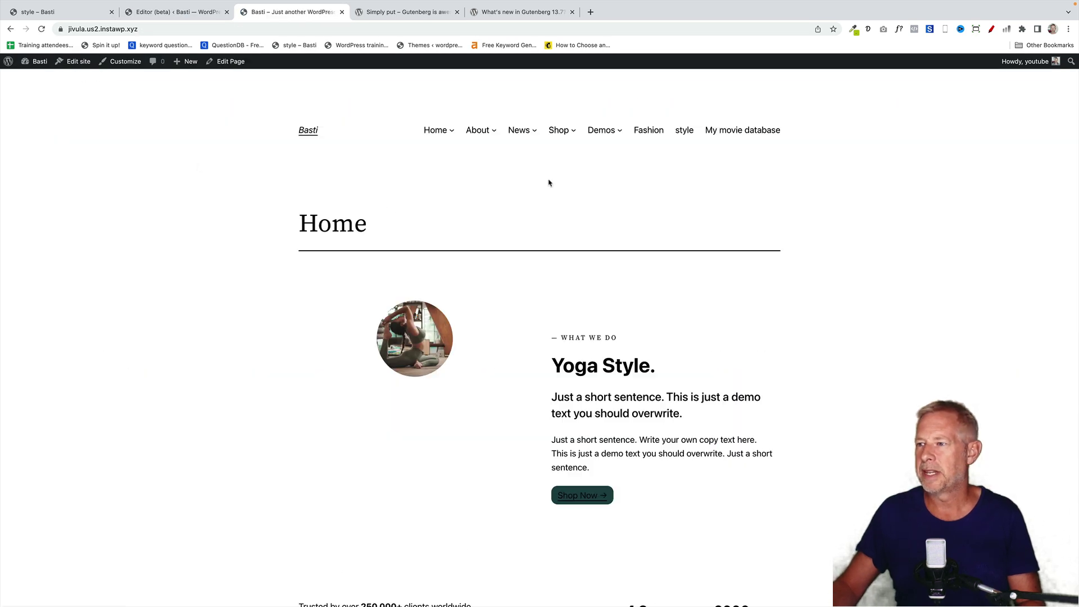
View the Fashion category page with its FASHION POSTS grid, then the style category page
left_click(641, 132)
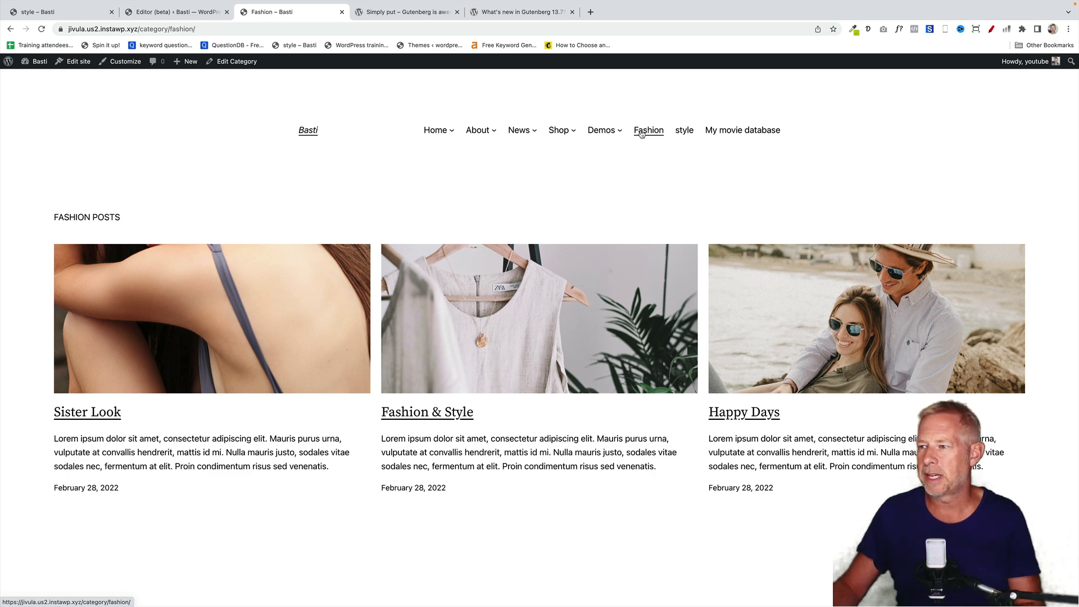
left_click(683, 133)
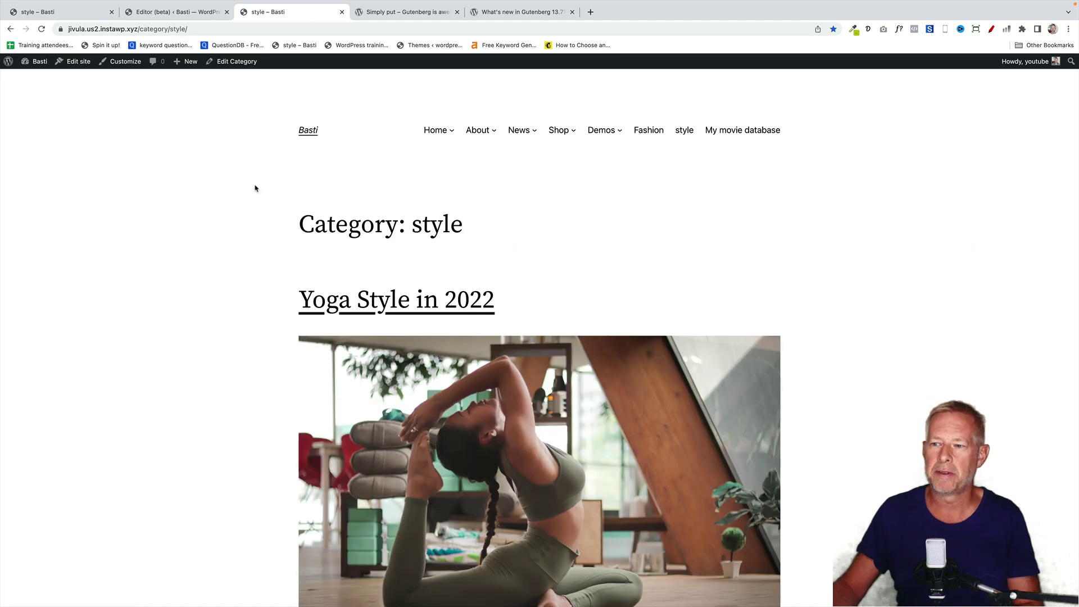
scroll(193, 373, "down", 5)
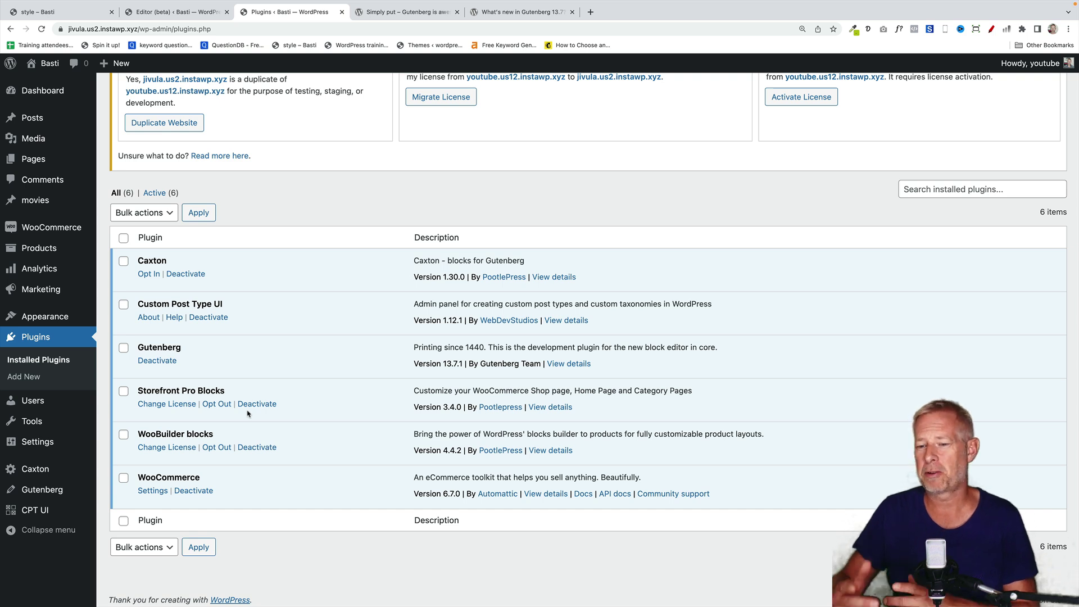
Open the All movies list (The godfather, ET, Jaws), then go to the Site Editor
left_click_drag(224, 304, 147, 307)
scroll(147, 307, "down", 1)
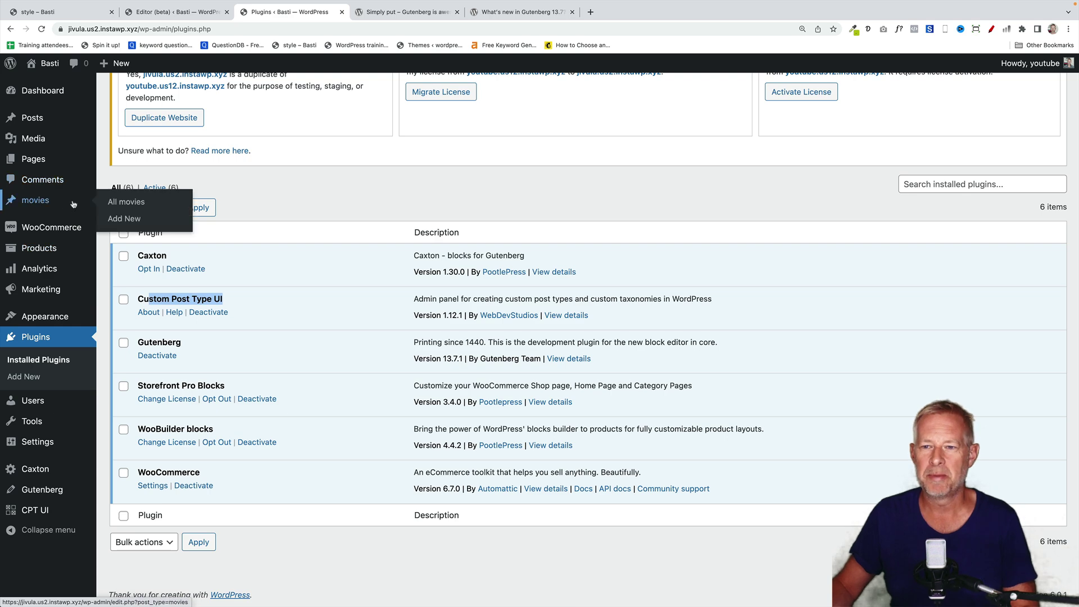
left_click(119, 203)
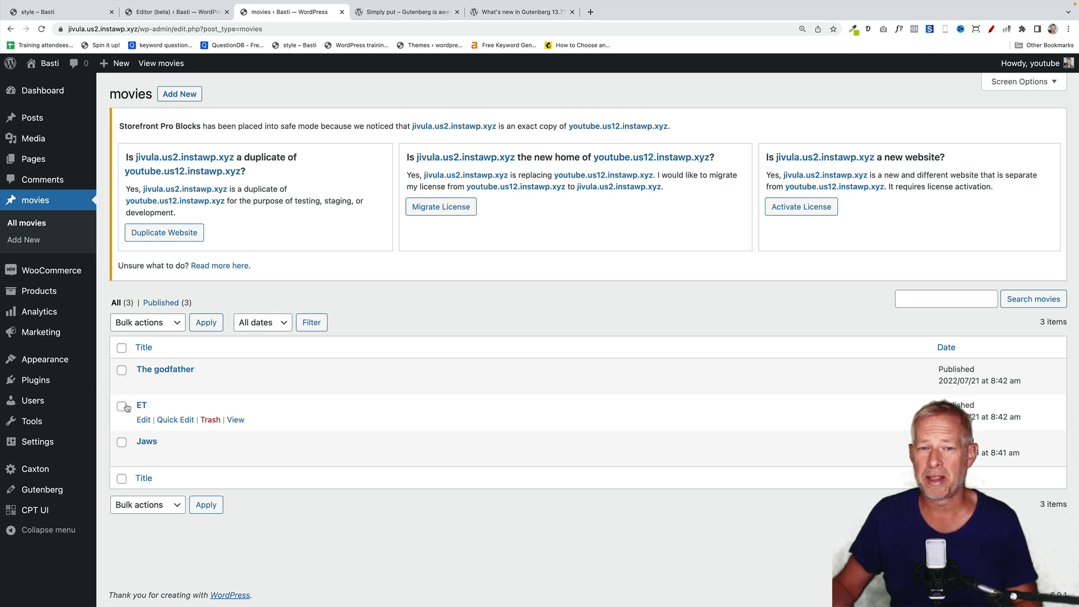
mouse_move(71, 281)
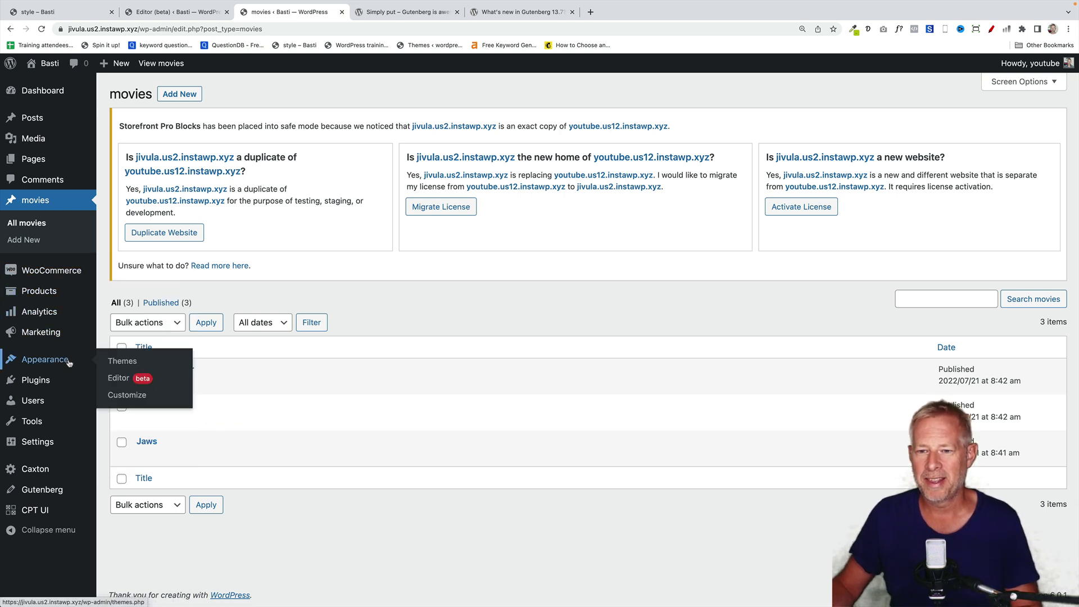
left_click(121, 378)
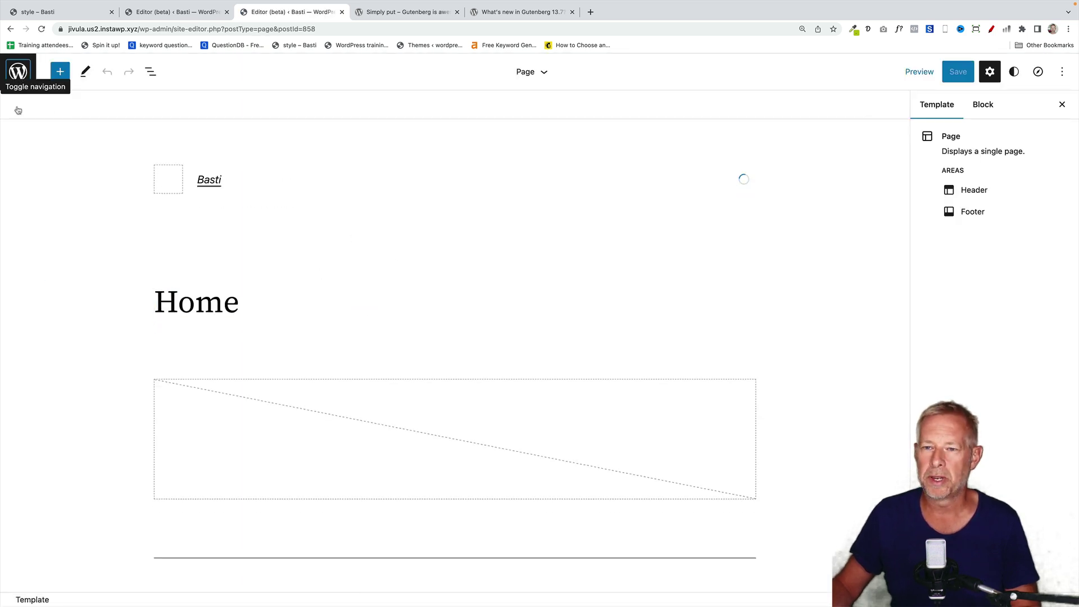
Open the Site Editor's Templates list
left_click(17, 71)
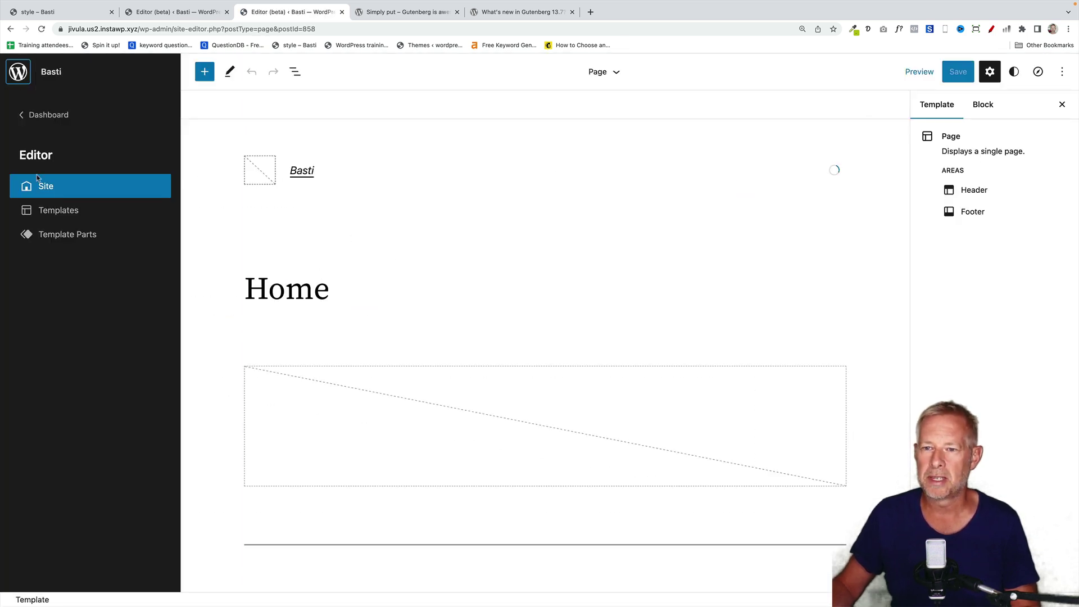
left_click(49, 211)
scroll(410, 253, "down", 2)
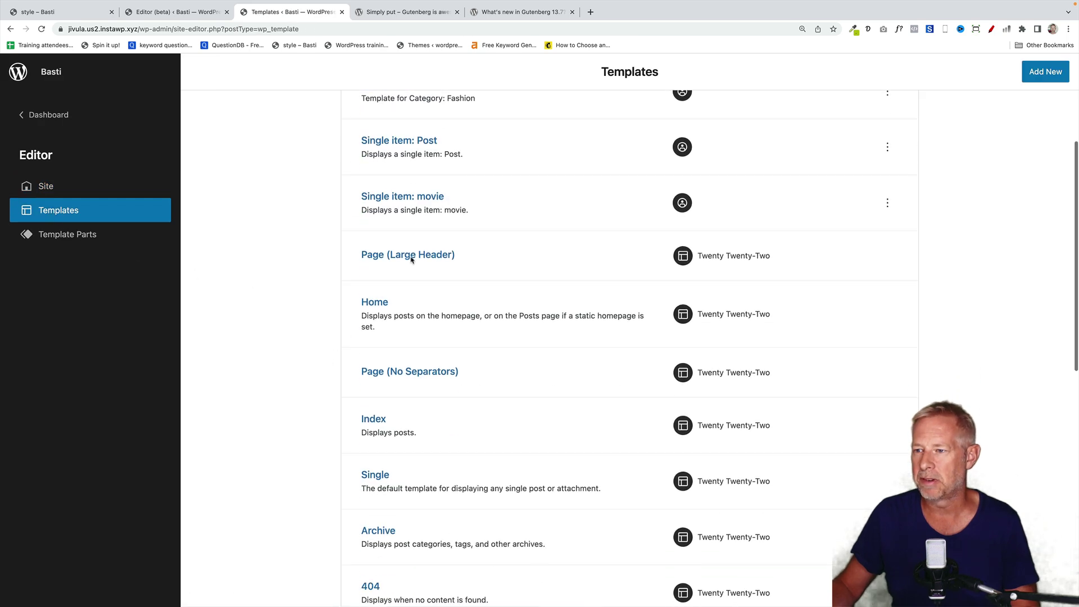
left_click_drag(465, 201, 365, 197)
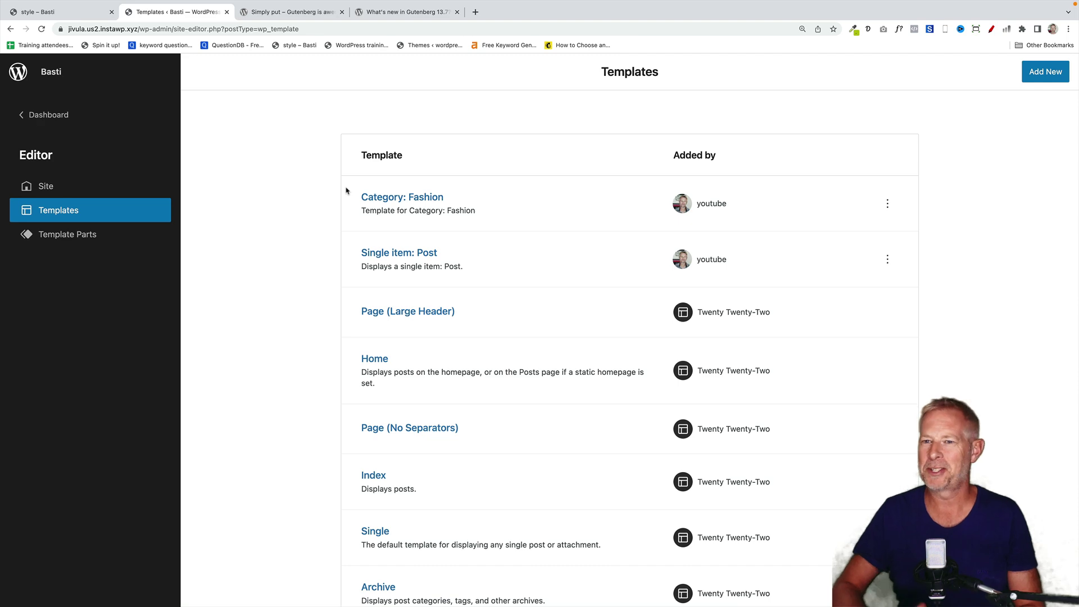
Add a new Single item: movie template applying to all movies
left_click(1044, 71)
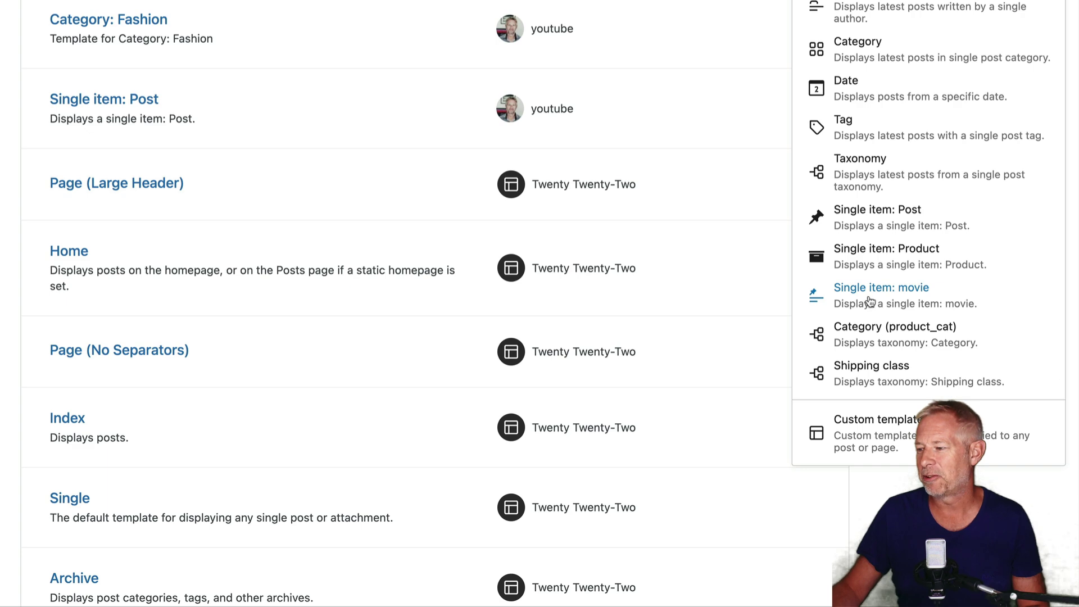
left_click(874, 303)
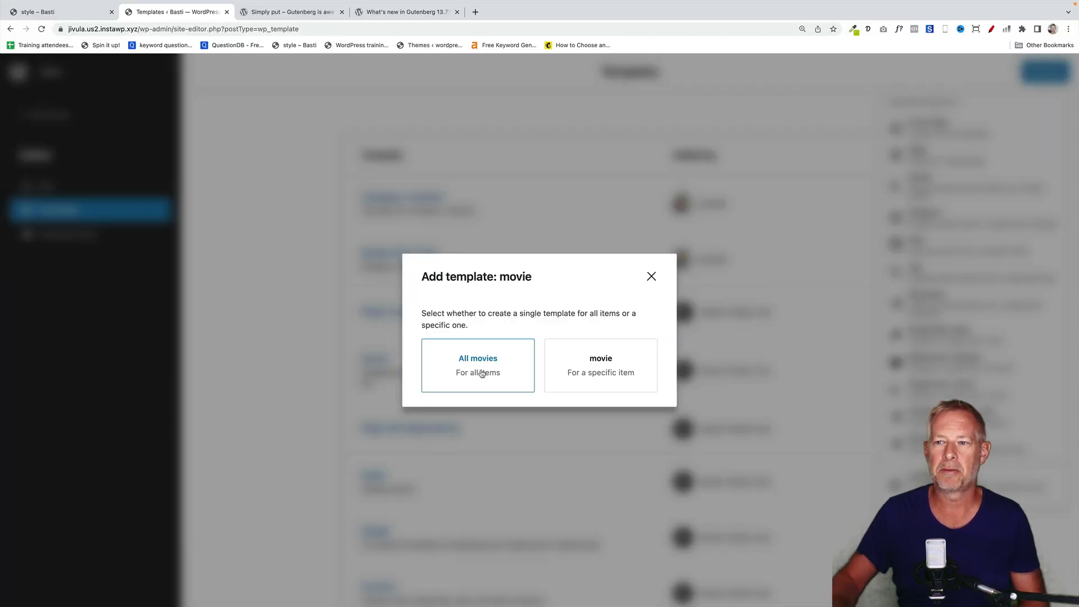
left_click(223, 272)
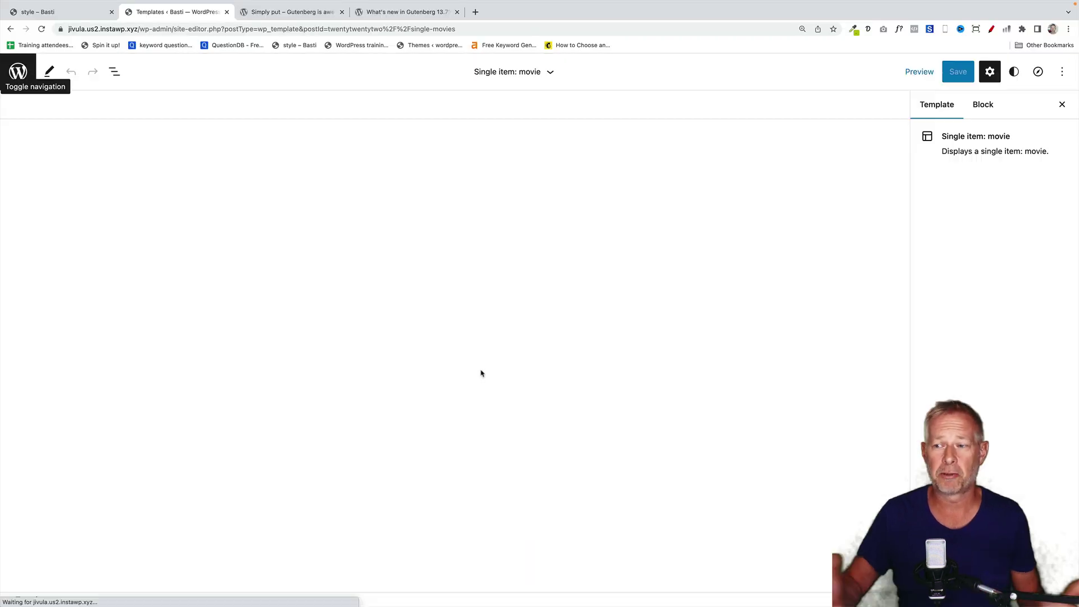
Insert a Cover block using the post's featured image as background
left_click(262, 141)
type("/")
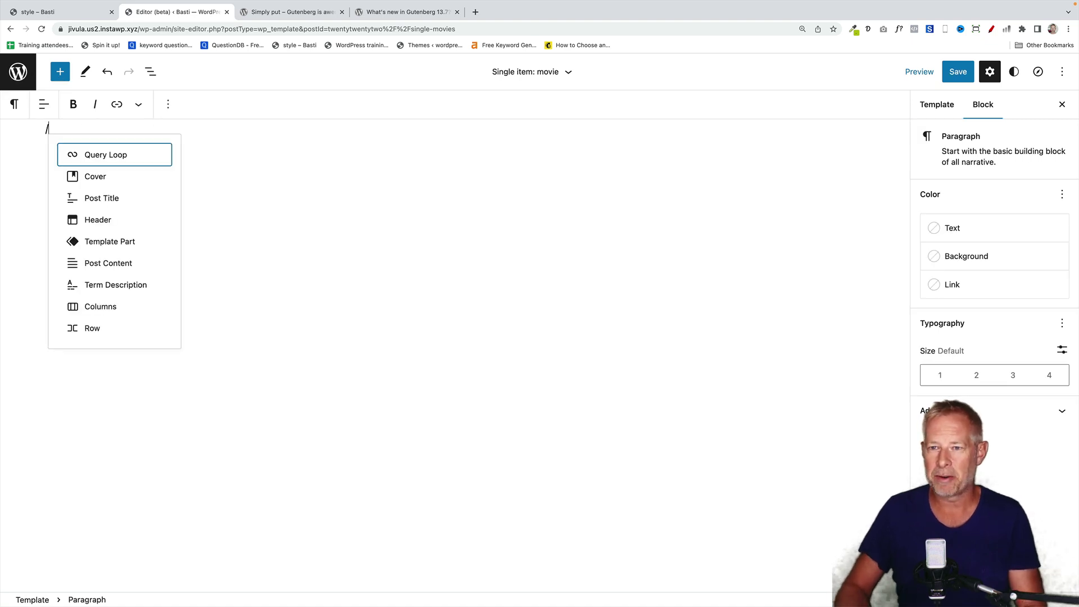
type("cover")
key("Return")
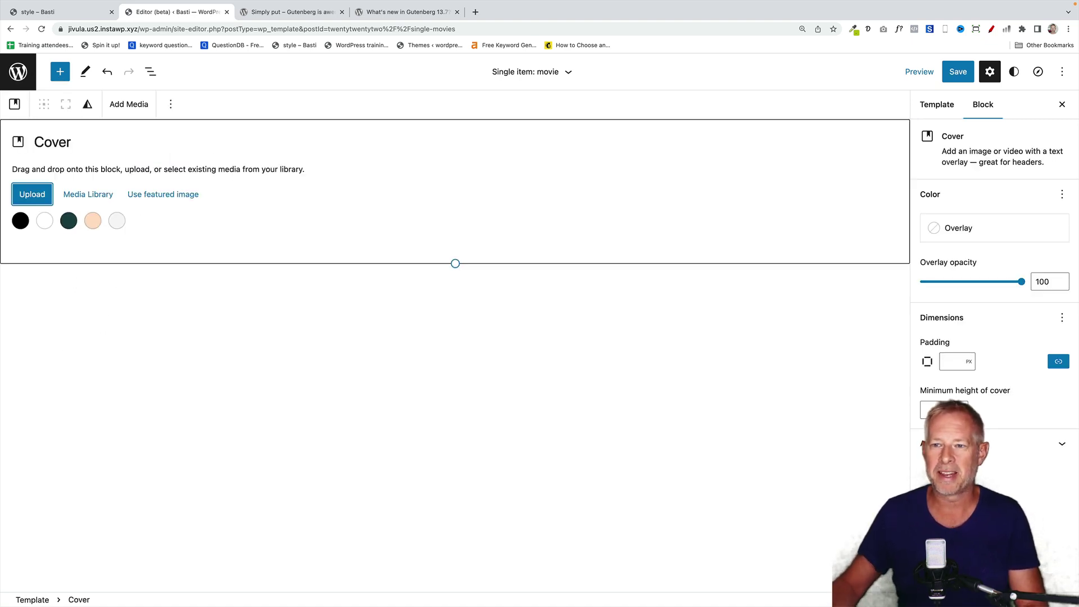
left_click(166, 204)
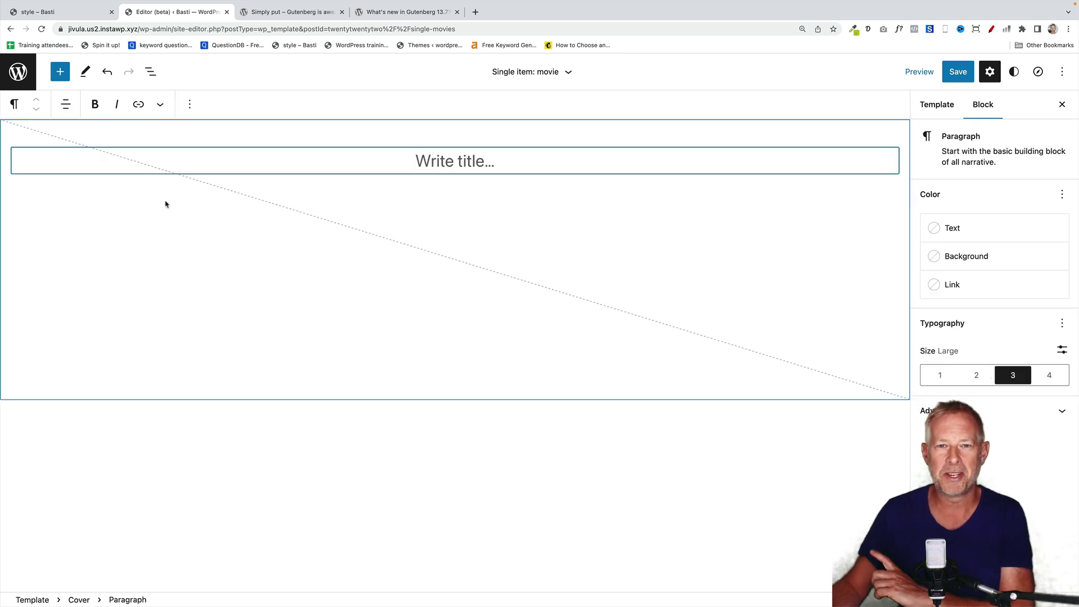
Place a Post Title inside the cover, coloured with the Secondary peach colour
type("/post")
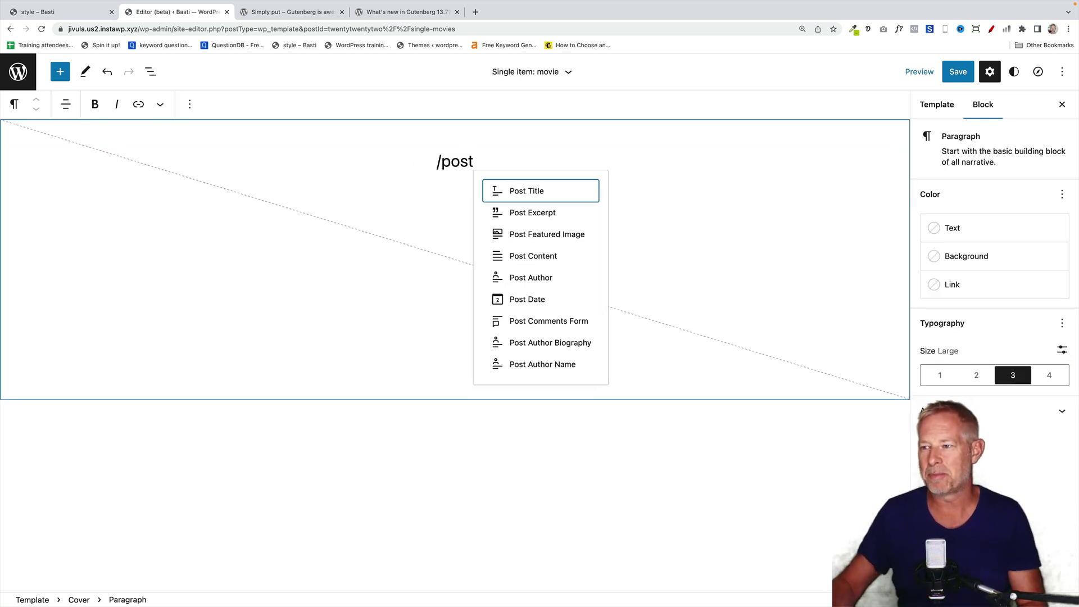
left_click(518, 190)
left_click(1009, 287)
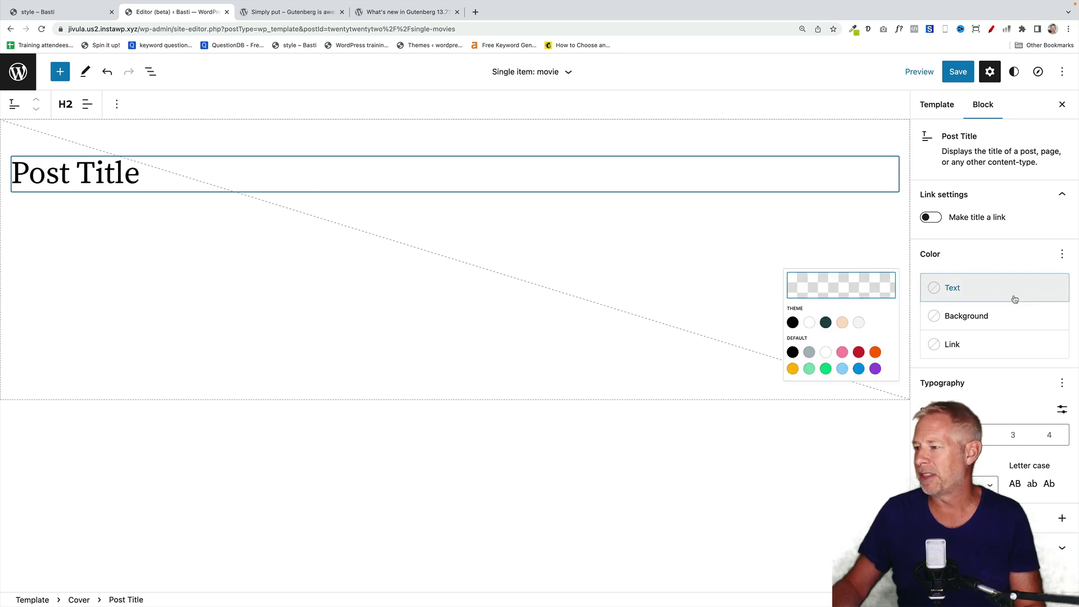
left_click(815, 352)
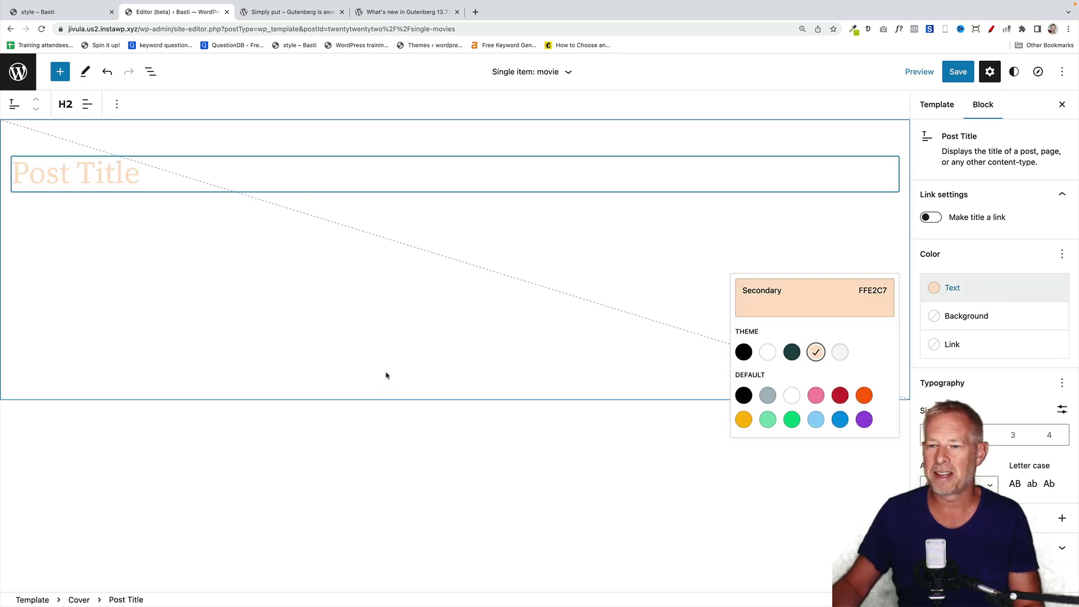
Make the Cover block full height and save the template
left_click(170, 137)
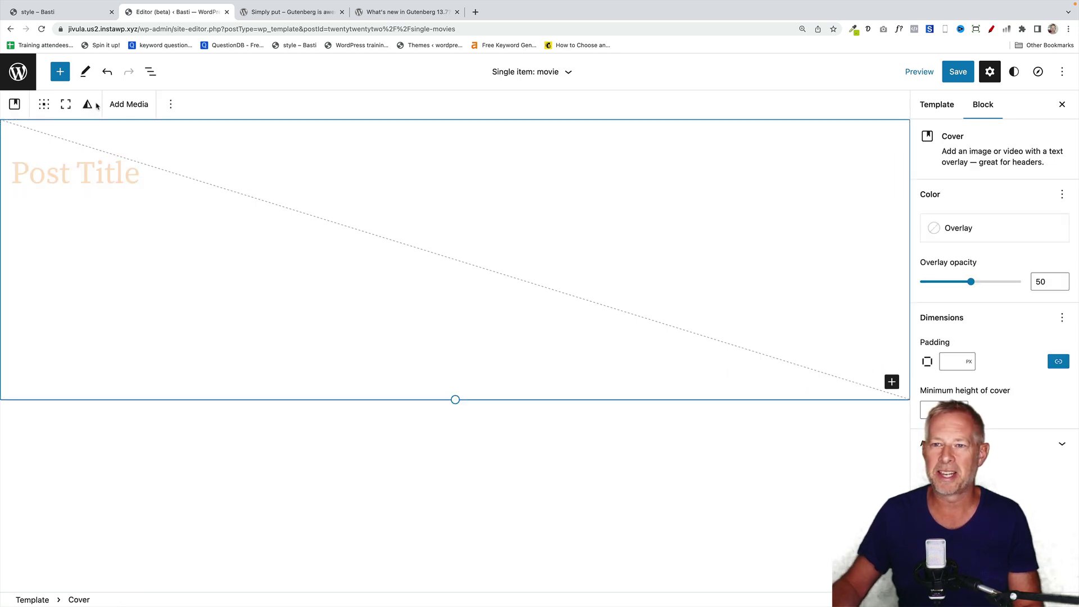
left_click(66, 105)
left_click(957, 72)
left_click(954, 73)
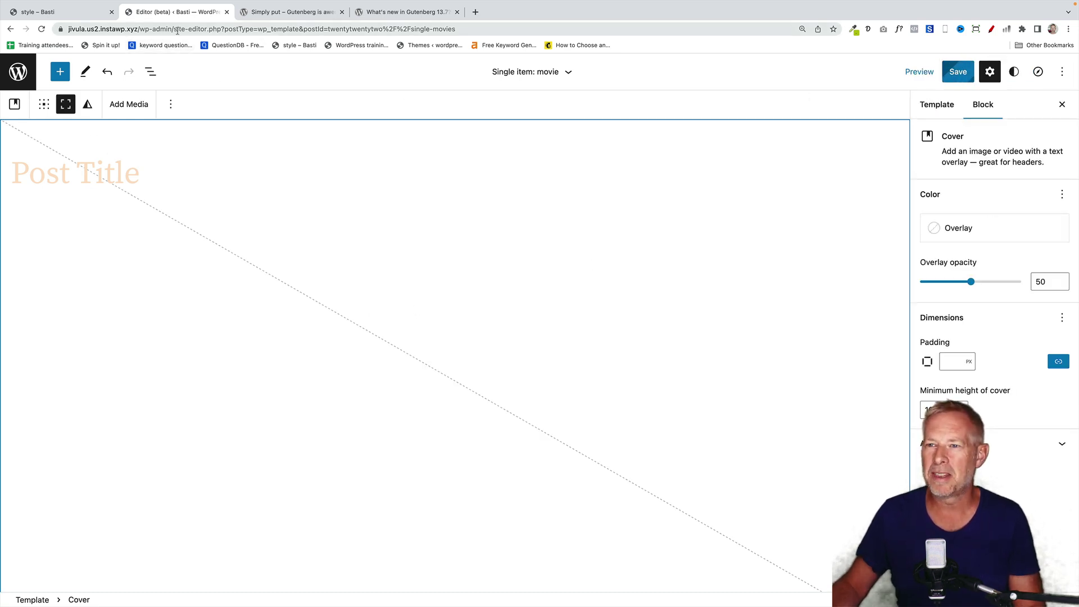
Load the site home page, open My movie database, view The godfather, and return to the list
left_click_drag(141, 29, 533, 48)
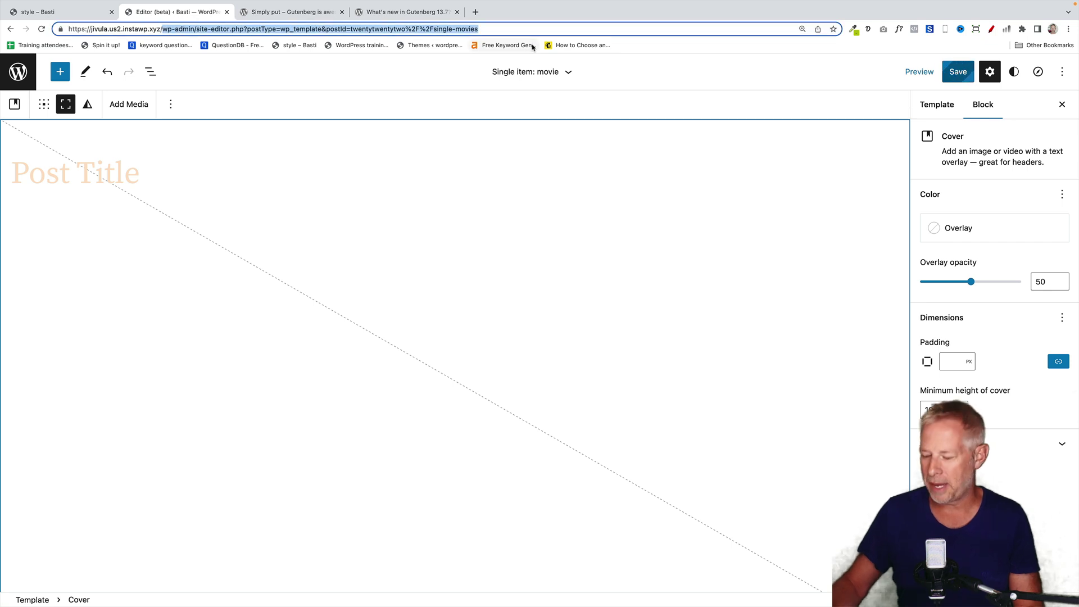
key("BackSpace")
key("Return")
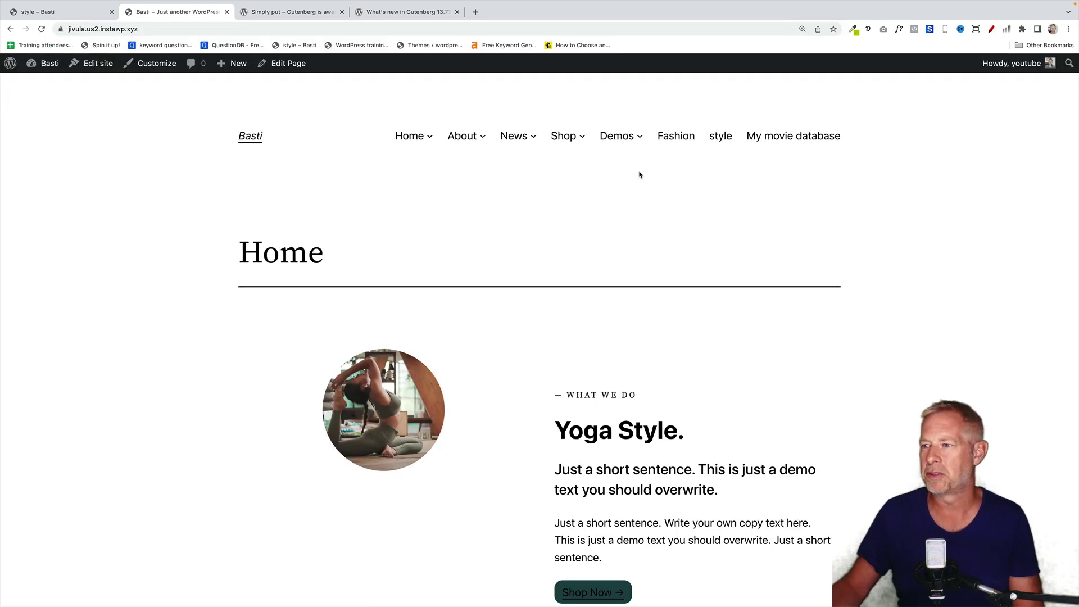
left_click(782, 142)
left_click(396, 356)
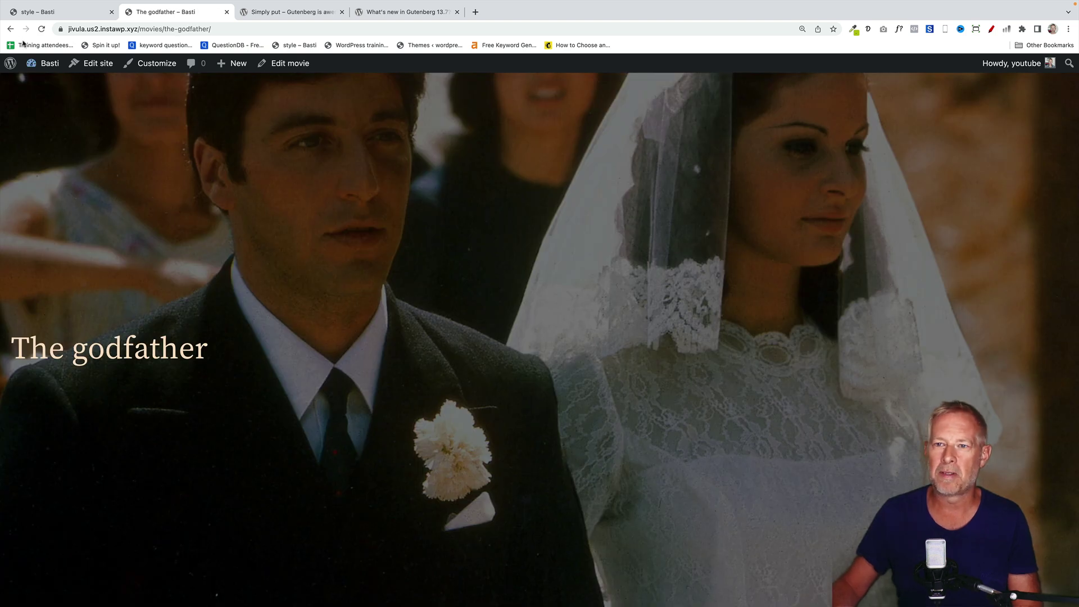
left_click(10, 29)
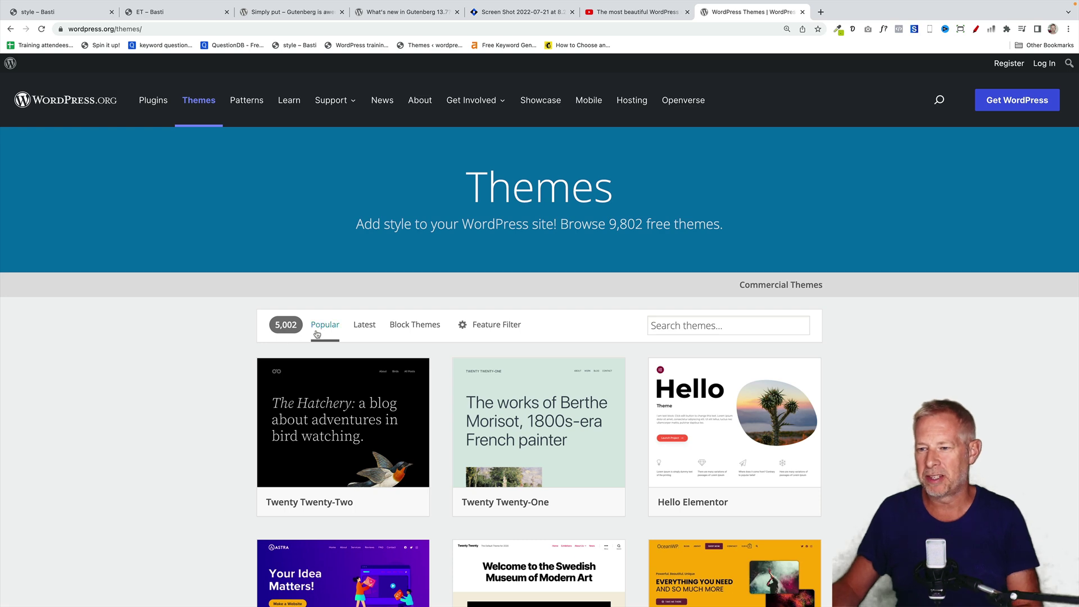
Filter the WordPress.org themes to Block Themes and scroll the 102 results
left_click(413, 325)
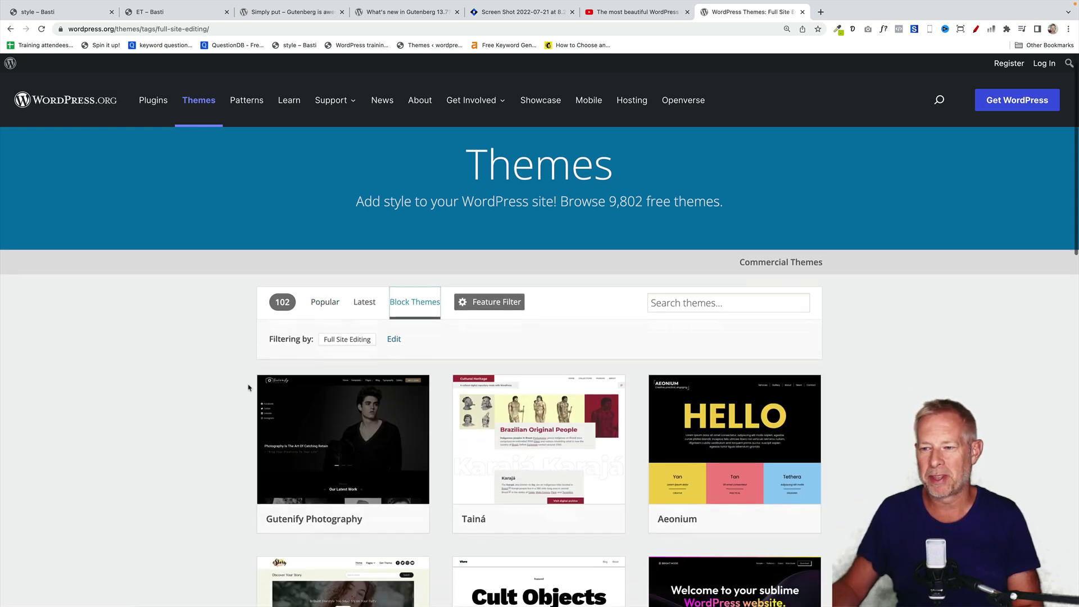
scroll(248, 386, "down", 3)
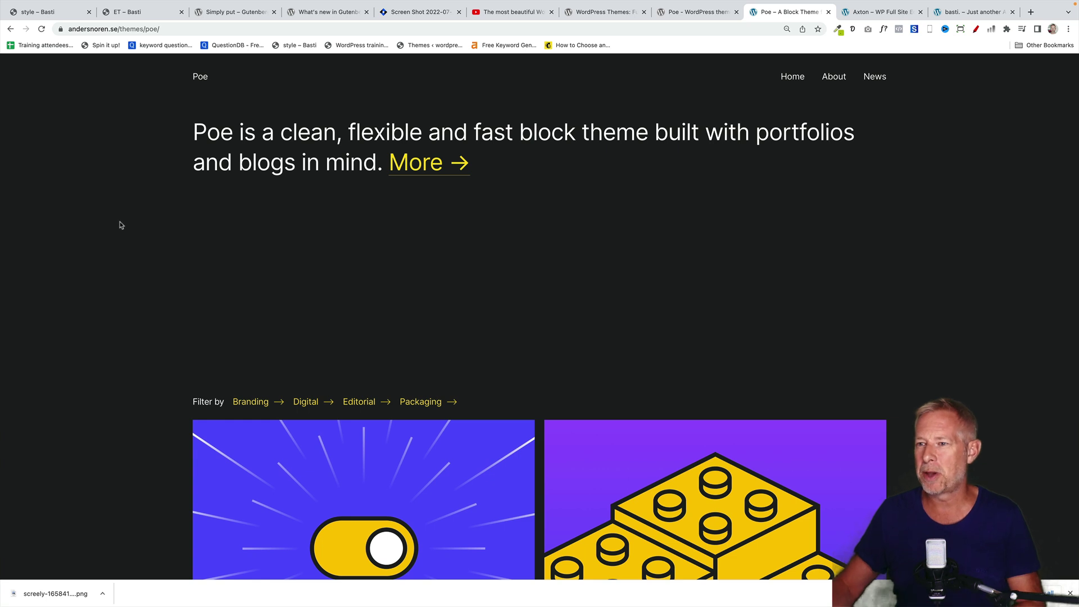
Scroll through the Poe theme demo to review its layout
scroll(161, 319, "down", 1)
scroll(161, 320, "up", 1)
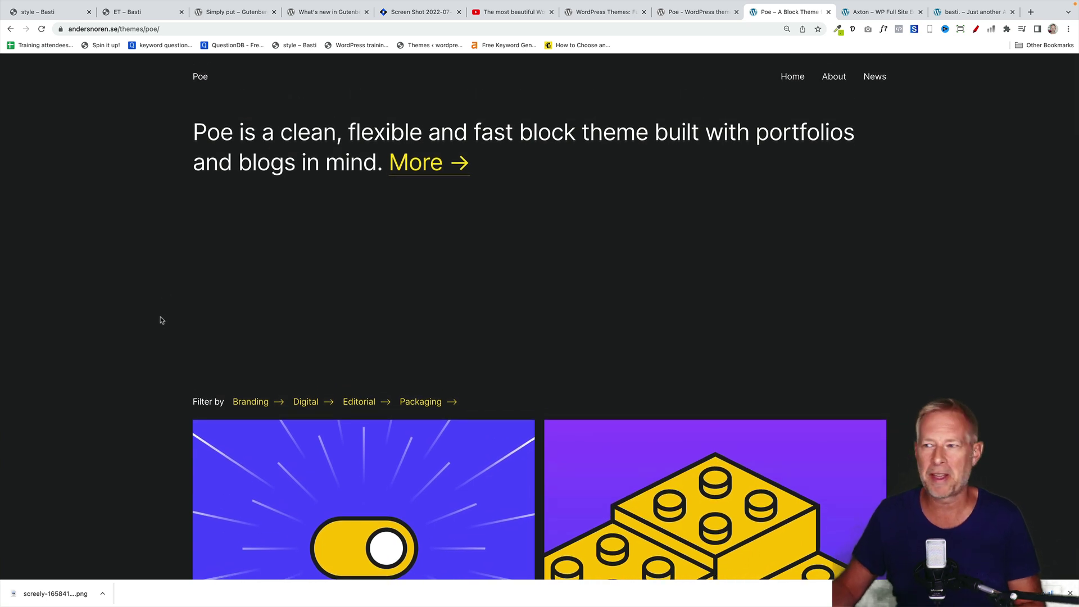
scroll(160, 320, "down", 1)
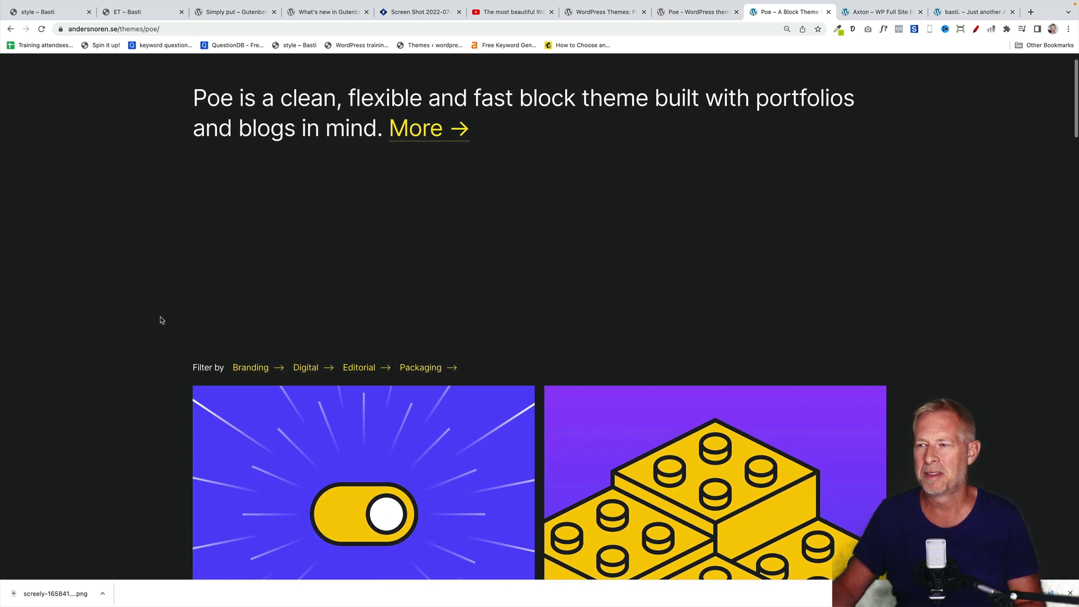
scroll(160, 319, "down", 3)
scroll(161, 320, "down", 20)
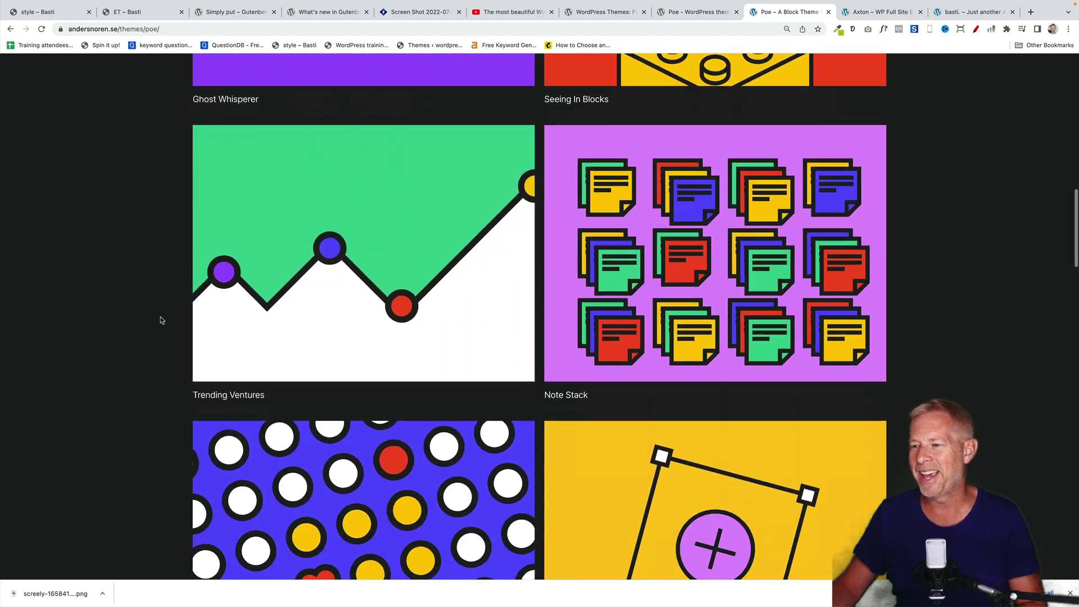
scroll(160, 321, "up", 20)
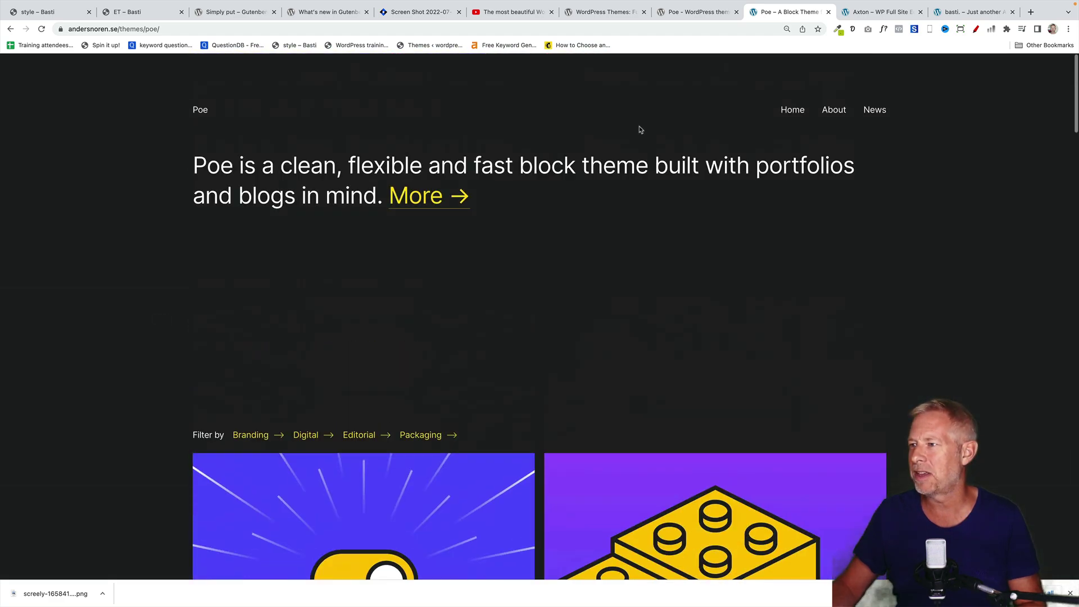
Browse the Axton theme demo, then switch to the Basti Fashion Design demo
left_click(888, 11)
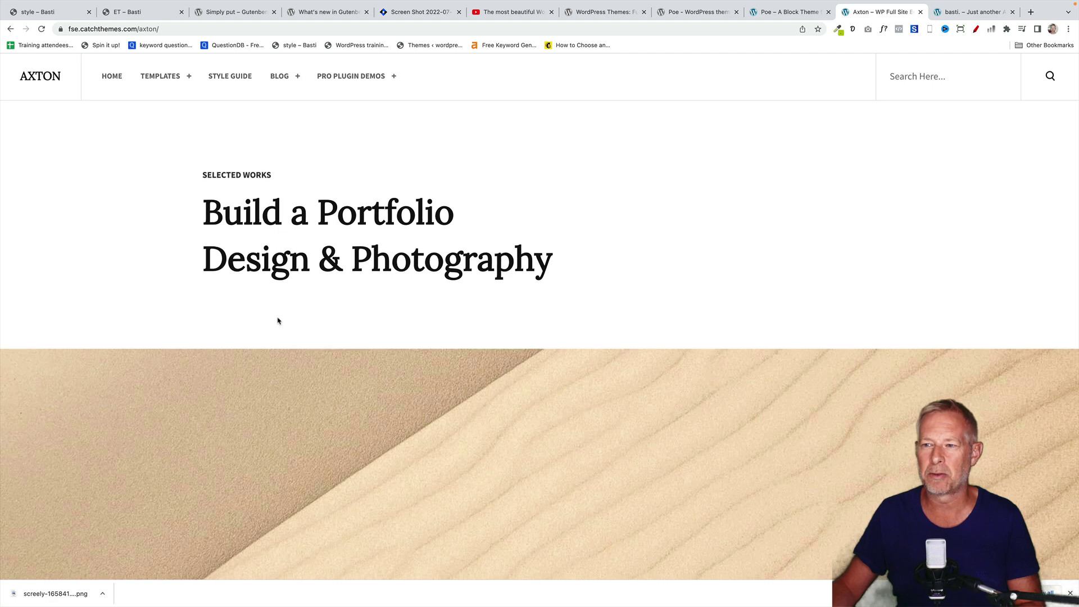
scroll(278, 321, "down", 4)
scroll(278, 320, "down", 15)
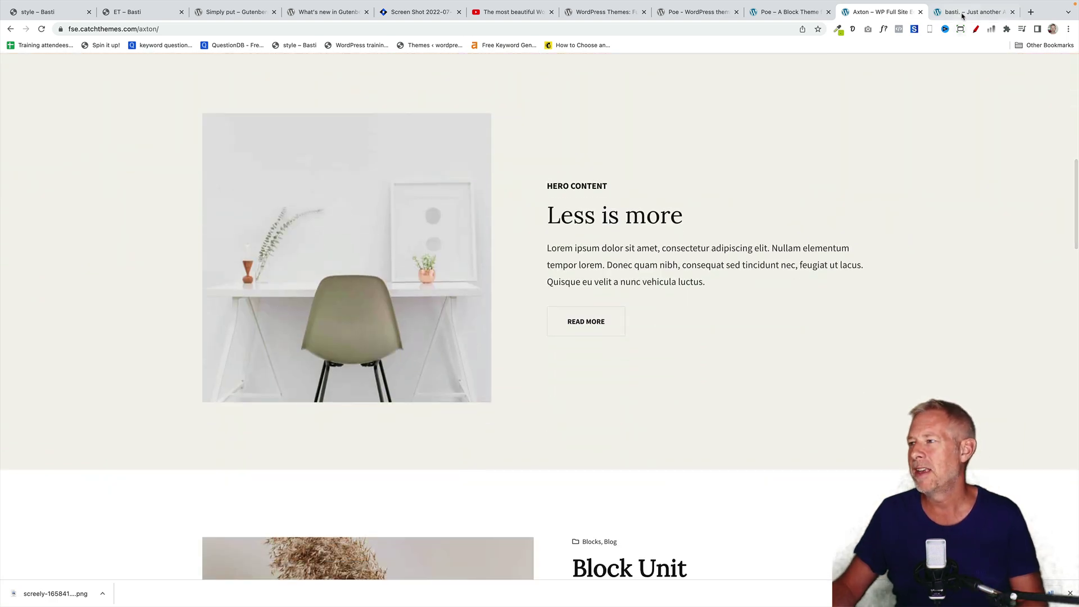
left_click(962, 15)
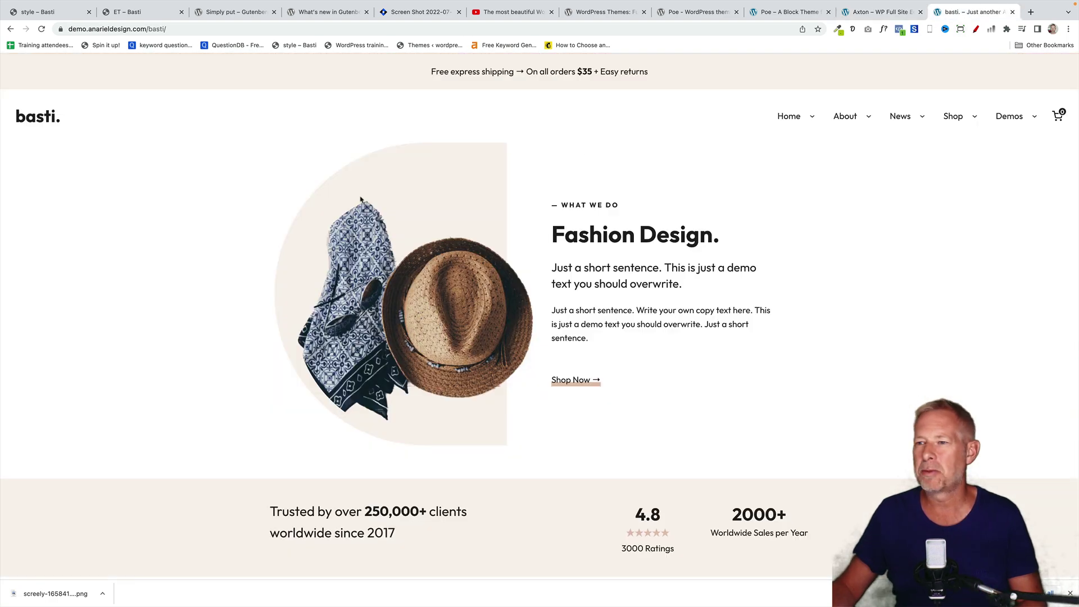